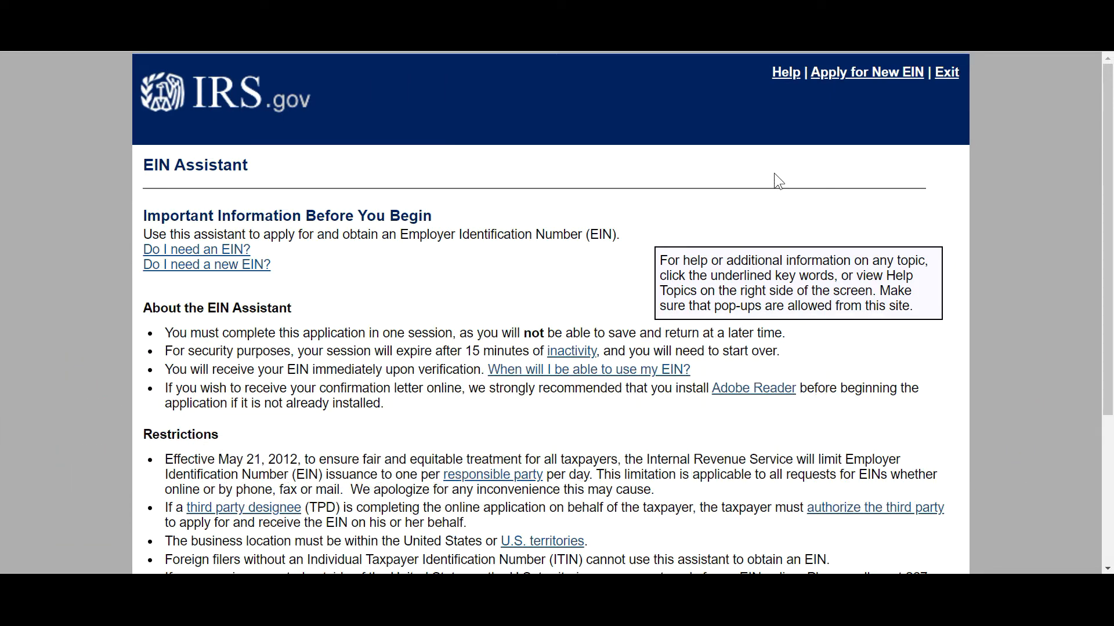
Review the introductory information for a new EIN application and the help topic explaining who needs an EIN.
{"action": "left_click", "coordinate": [850, 78]}
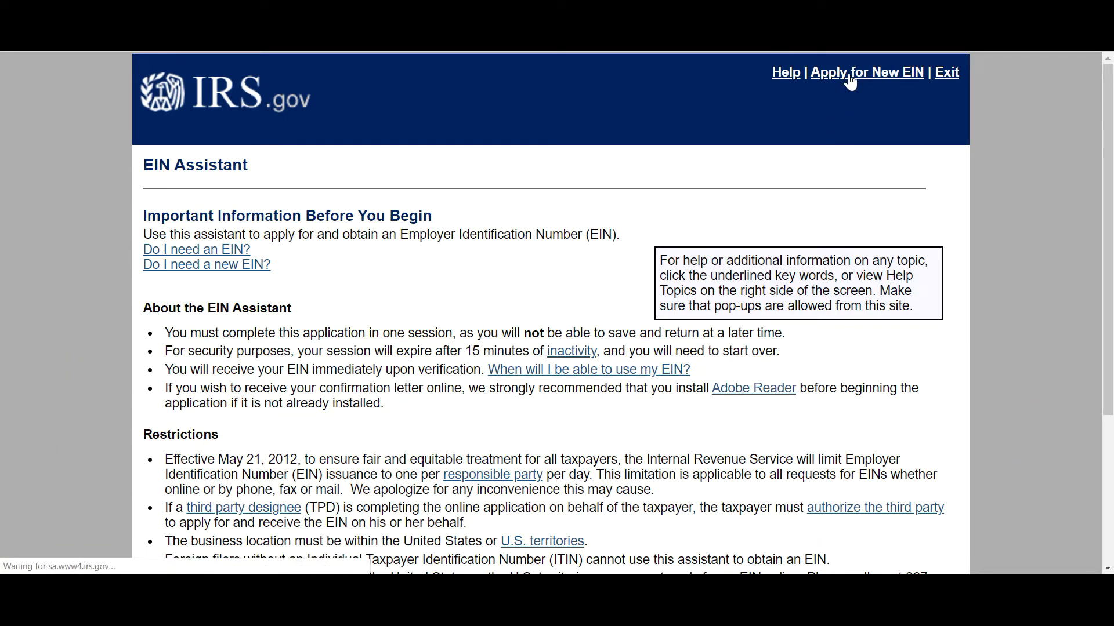
{"action": "scroll", "coordinate": [559, 266], "scroll_direction": "down", "scroll_amount": 4}
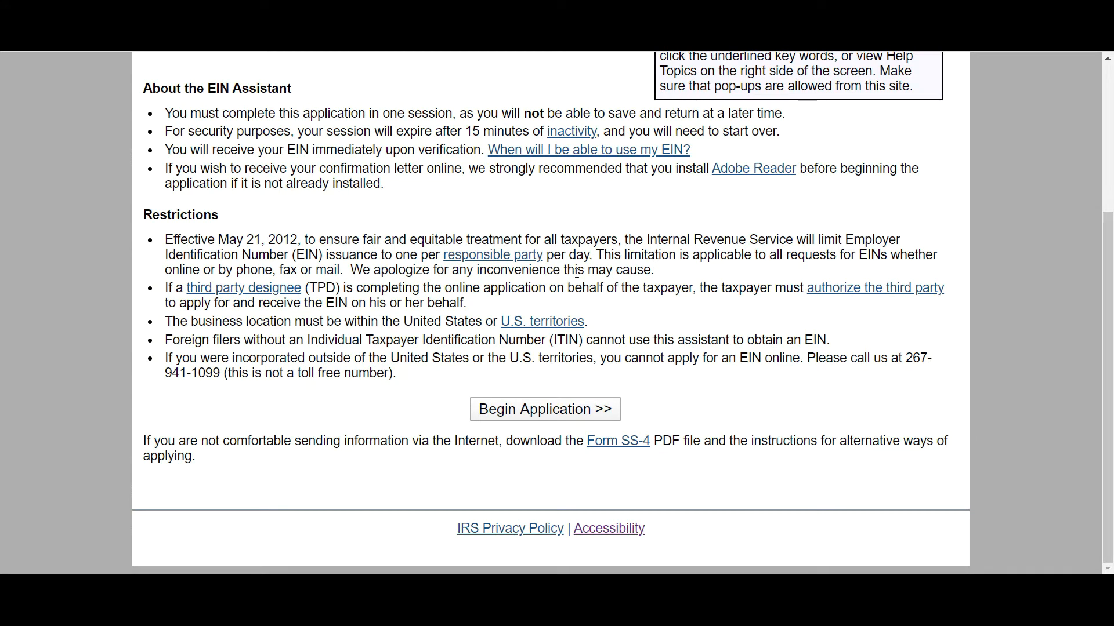
{"action": "scroll", "coordinate": [577, 273], "scroll_direction": "up", "scroll_amount": 1}
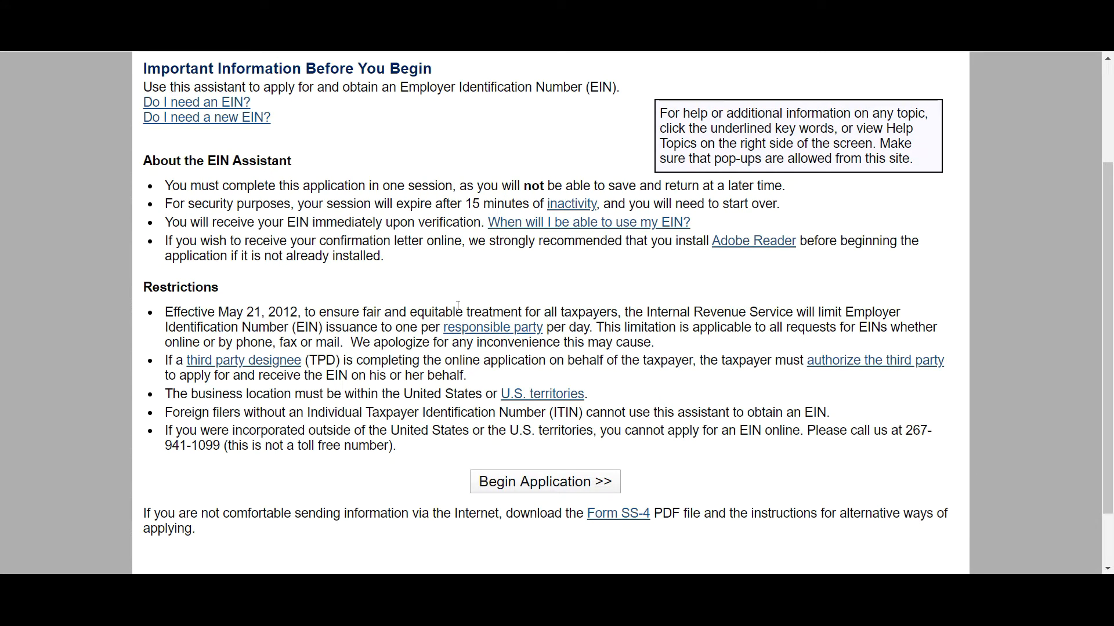
{"action": "left_click", "coordinate": [212, 105]}
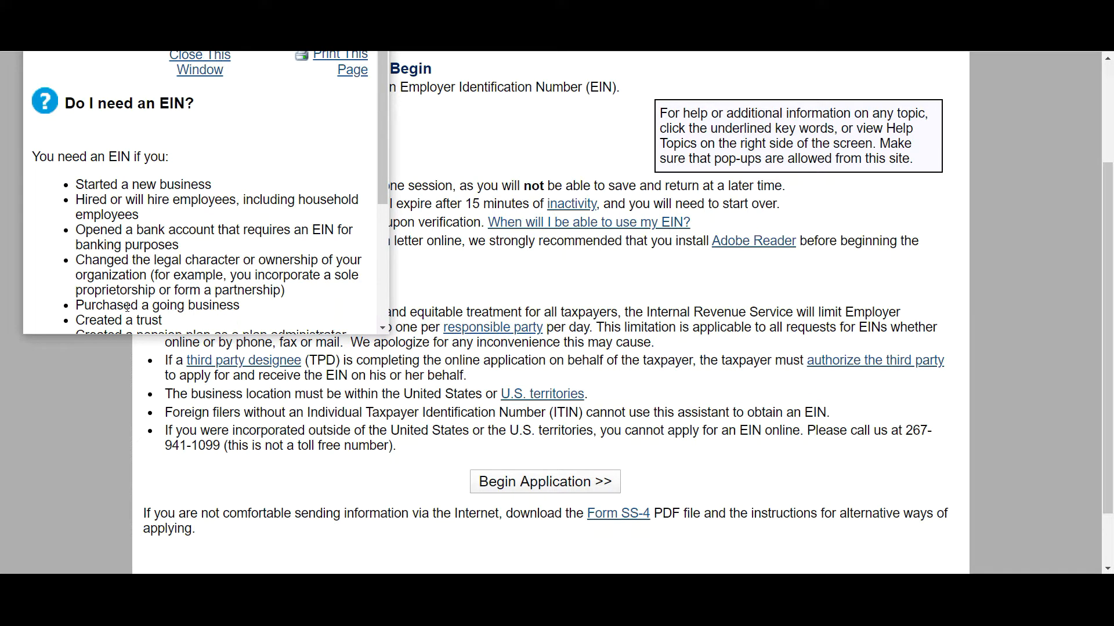
{"action": "scroll", "coordinate": [123, 294], "scroll_direction": "down", "scroll_amount": 3}
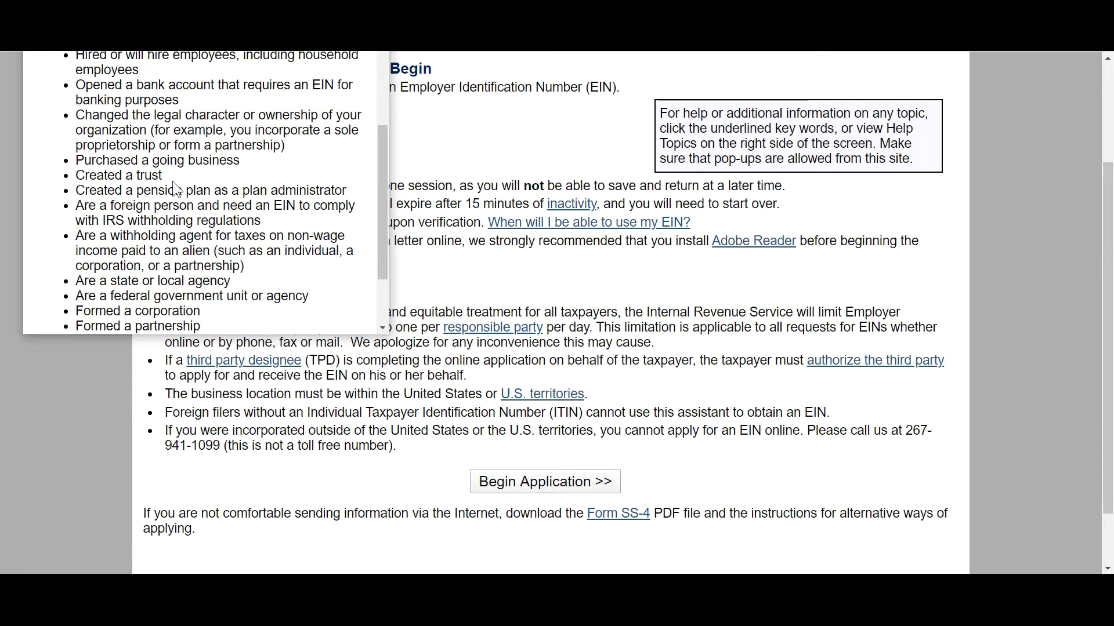
{"action": "scroll", "coordinate": [171, 197], "scroll_direction": "down", "scroll_amount": 2}
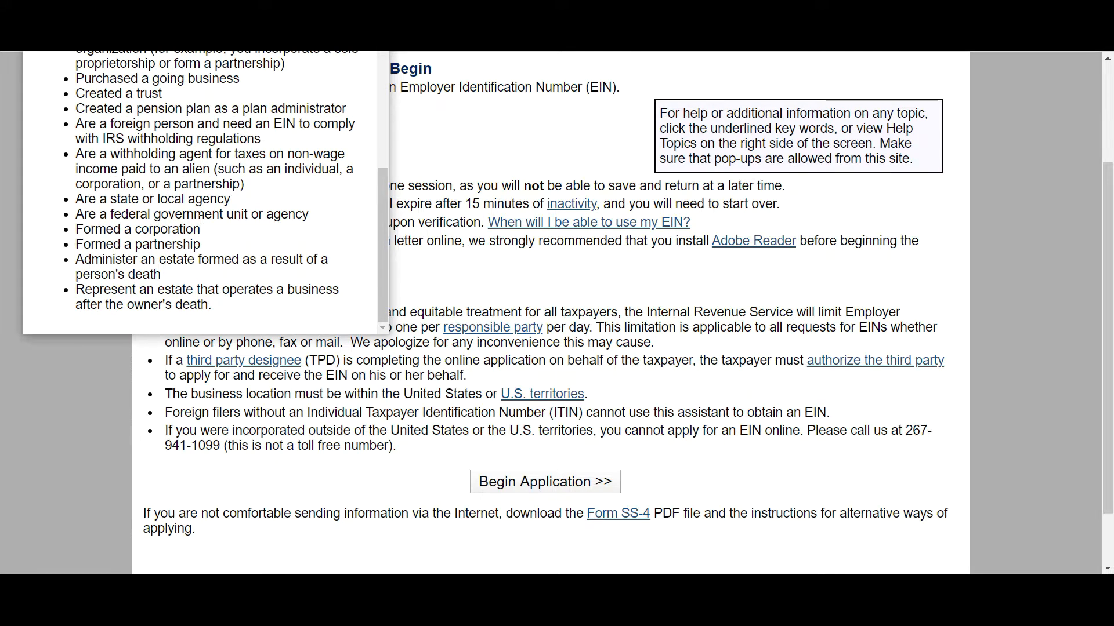
{"action": "scroll", "coordinate": [201, 219], "scroll_direction": "up", "scroll_amount": 5}
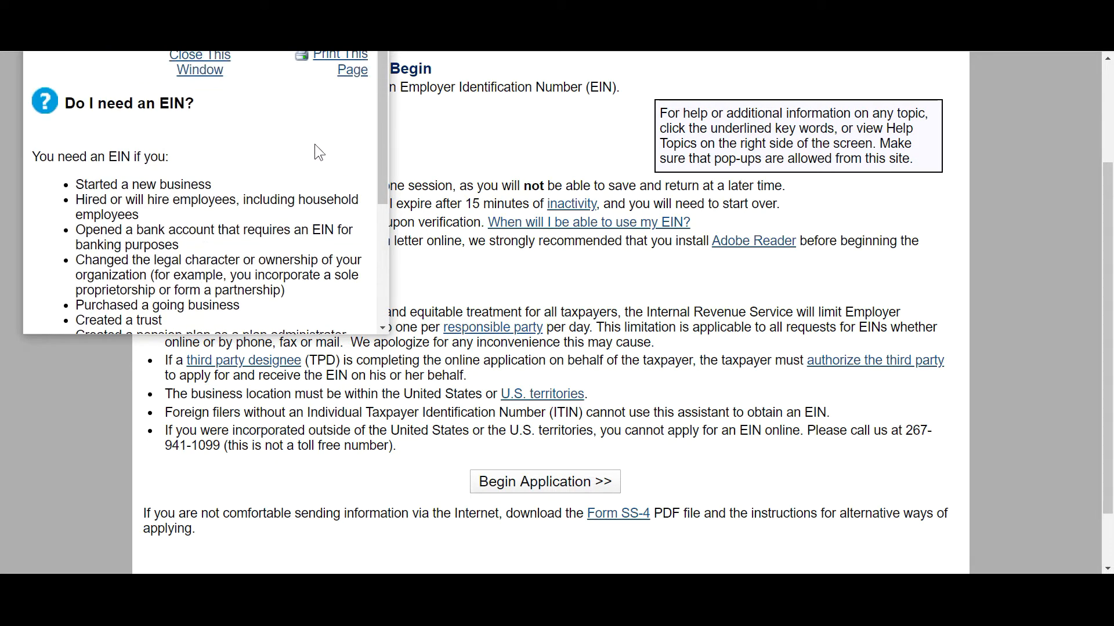
{"action": "left_click", "coordinate": [205, 70]}
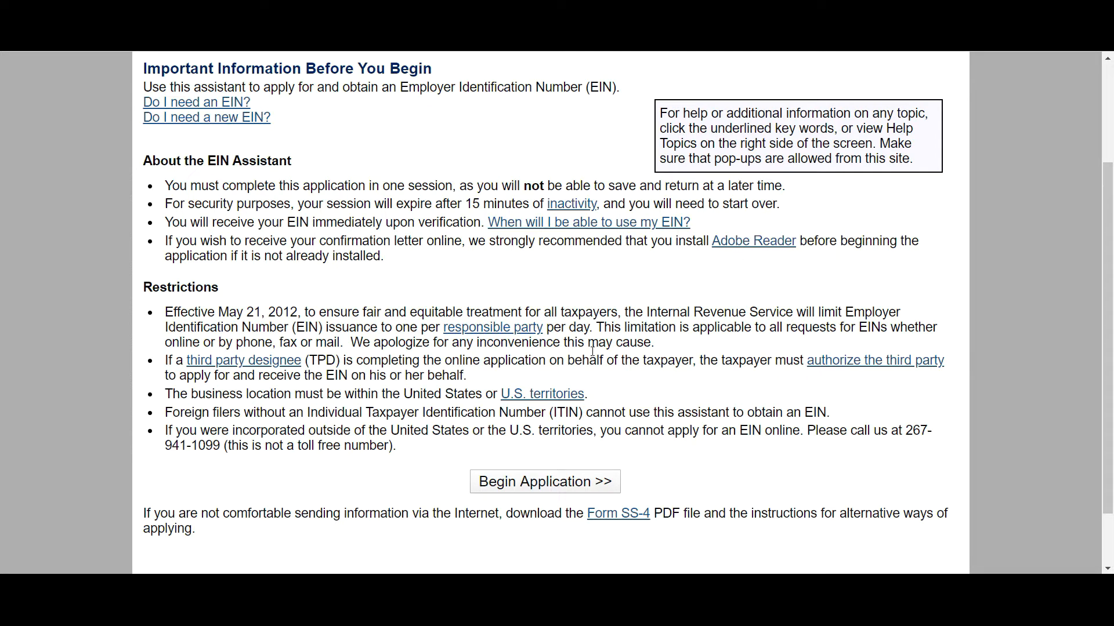
Begin the EIN application and choose Partnerships as the type of legal structure.
{"action": "left_click", "coordinate": [555, 485]}
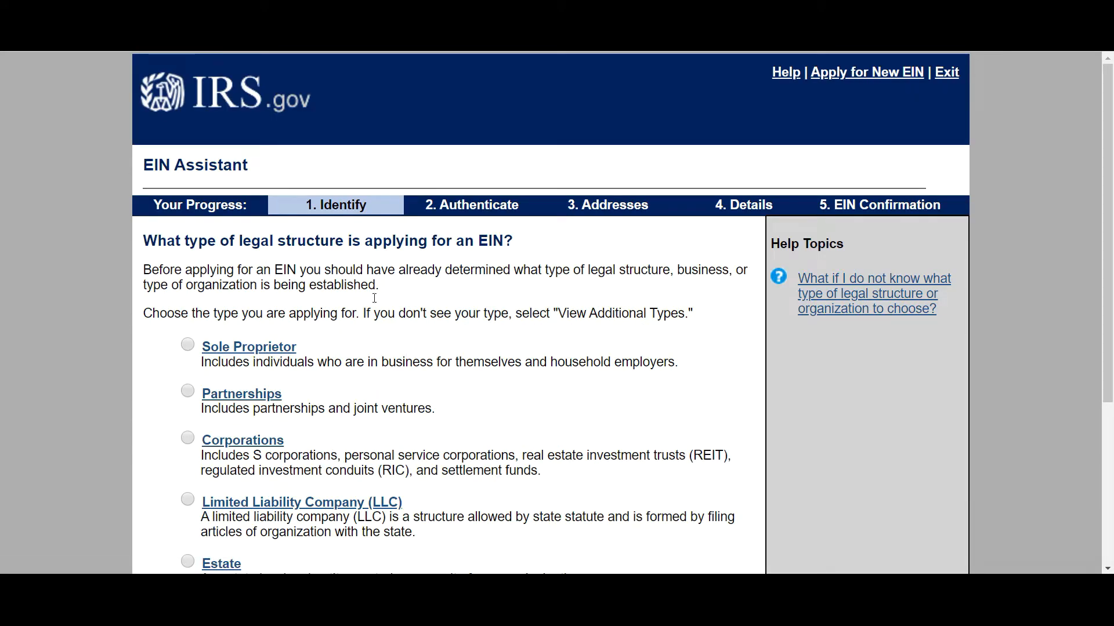
{"action": "scroll", "coordinate": [342, 232], "scroll_direction": "down", "scroll_amount": 3}
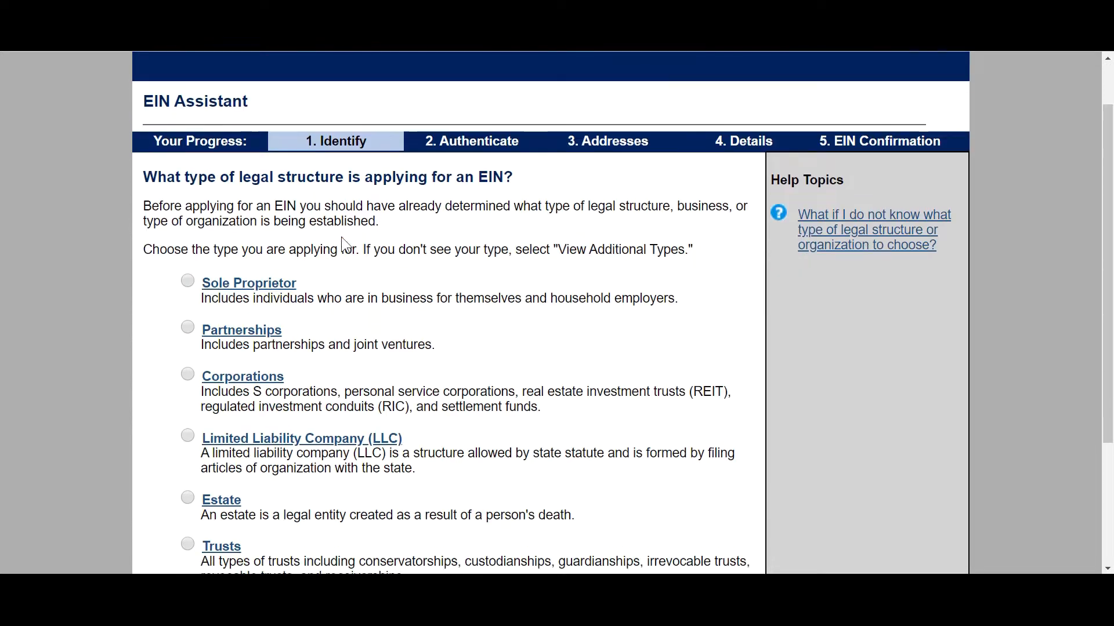
{"action": "scroll", "coordinate": [362, 107], "scroll_direction": "up", "scroll_amount": 2}
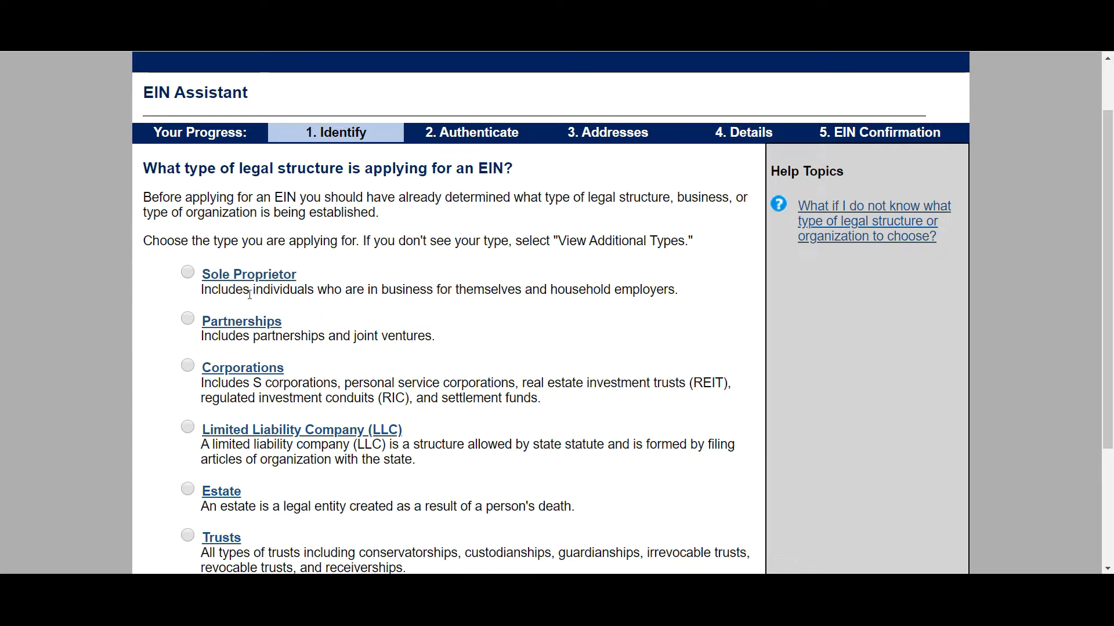
{"action": "scroll", "coordinate": [258, 290], "scroll_direction": "down", "scroll_amount": 1}
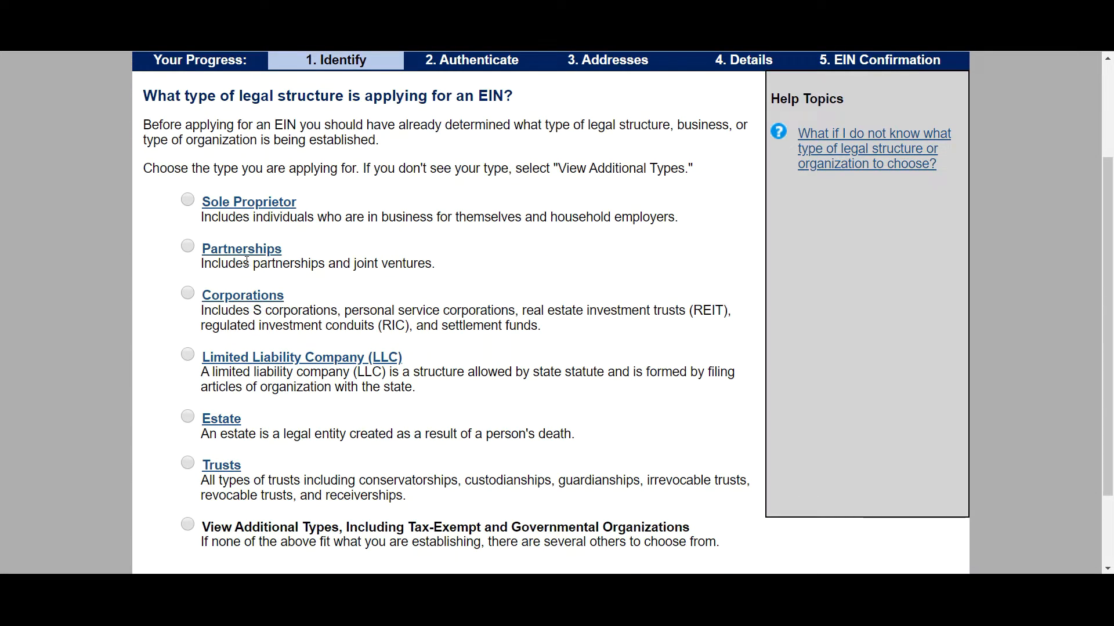
{"action": "scroll", "coordinate": [247, 279], "scroll_direction": "down", "scroll_amount": 1}
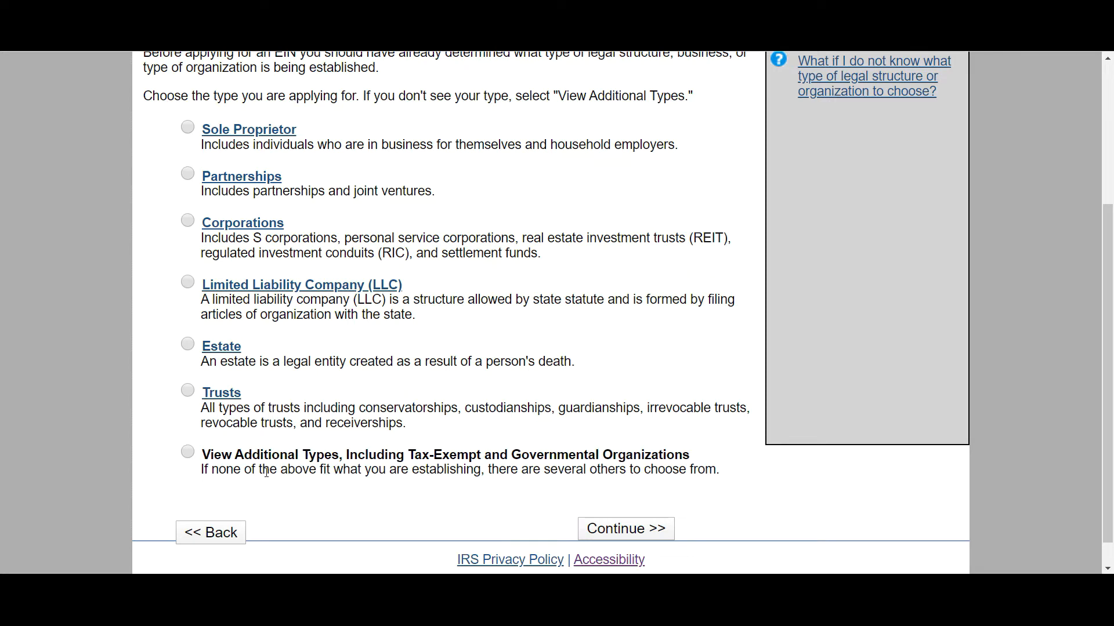
{"action": "scroll", "coordinate": [193, 452], "scroll_direction": "up", "scroll_amount": 2}
{"action": "scroll", "coordinate": [191, 318], "scroll_direction": "down", "scroll_amount": 1}
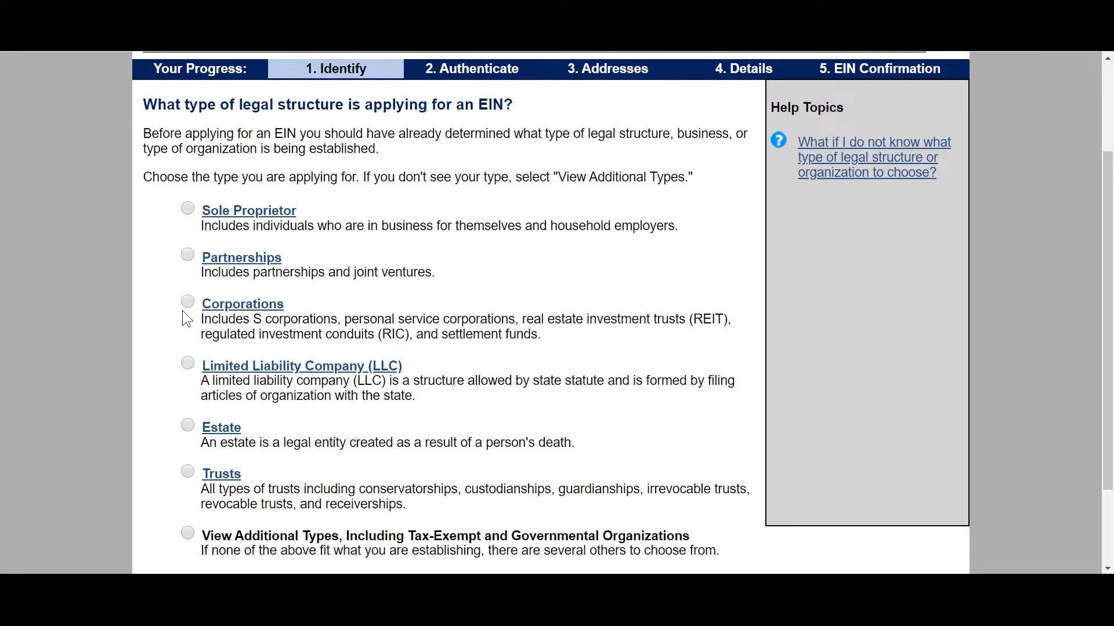
{"action": "left_click", "coordinate": [188, 247]}
{"action": "scroll", "coordinate": [328, 259], "scroll_direction": "down", "scroll_amount": 2}
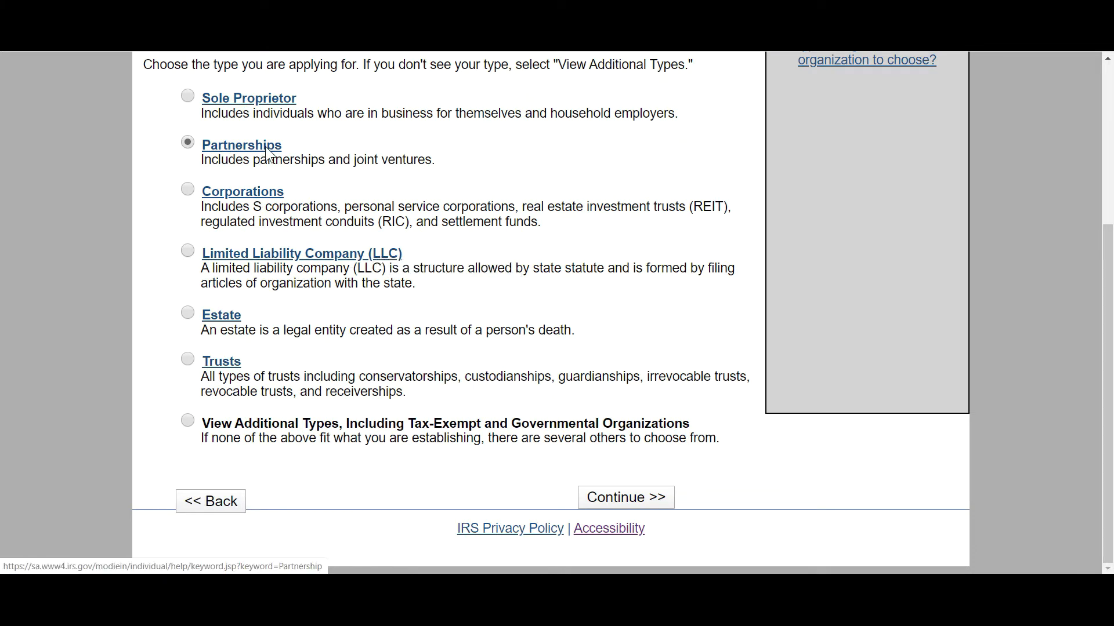
{"action": "left_click", "coordinate": [626, 499]}
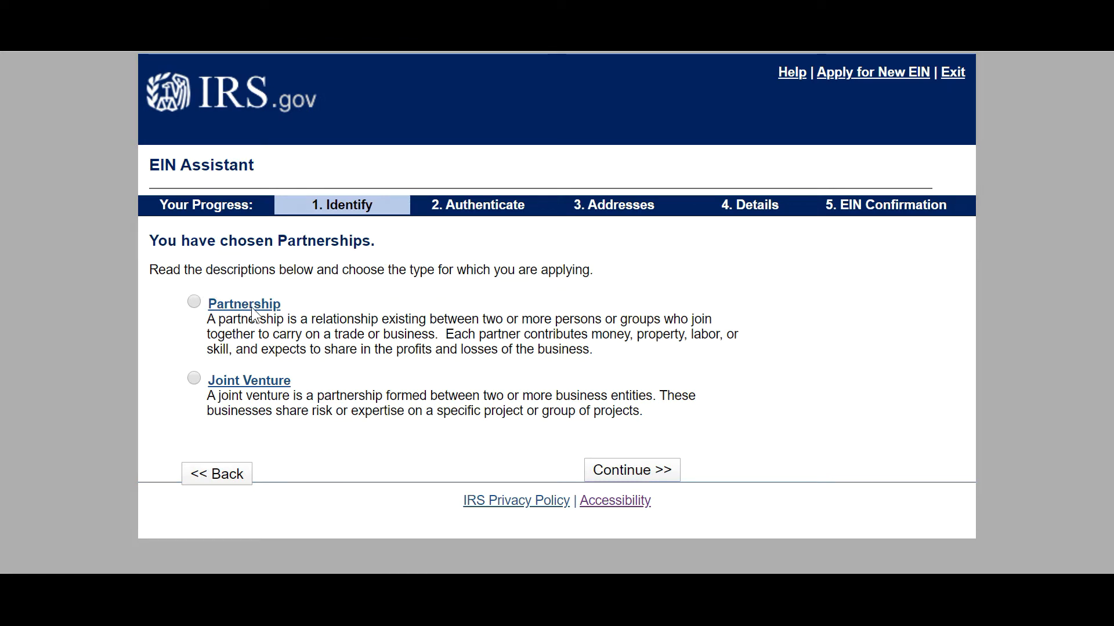
Specify Partnership rather than Joint Venture as the type applying, and confirm that selection.
{"action": "left_click", "coordinate": [196, 304]}
{"action": "left_click", "coordinate": [648, 478]}
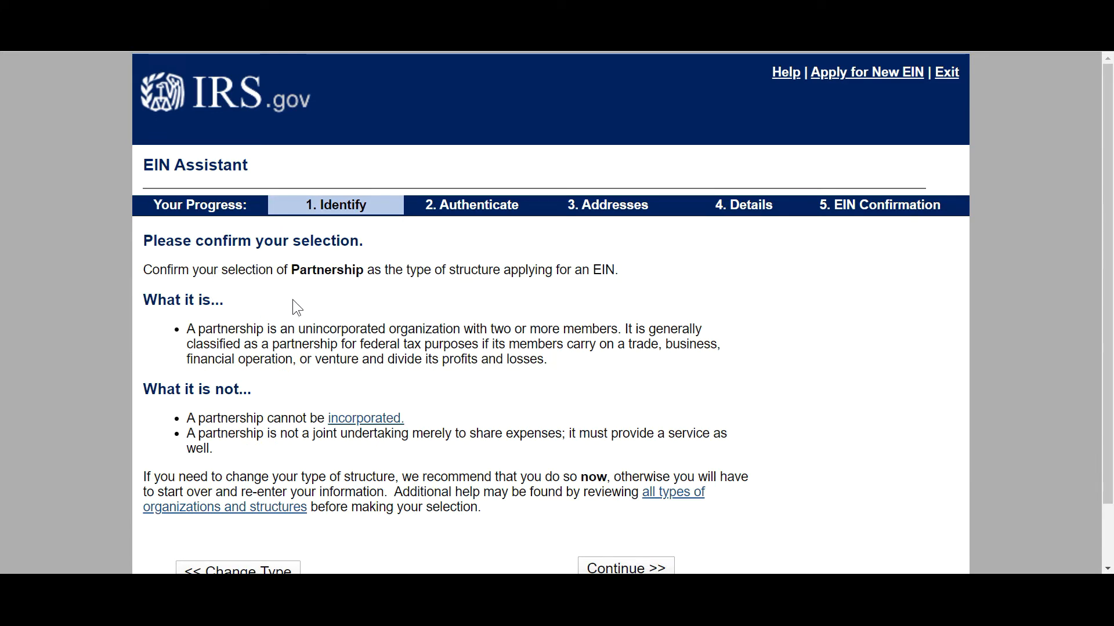
{"action": "scroll", "coordinate": [226, 361], "scroll_direction": "down", "scroll_amount": 2}
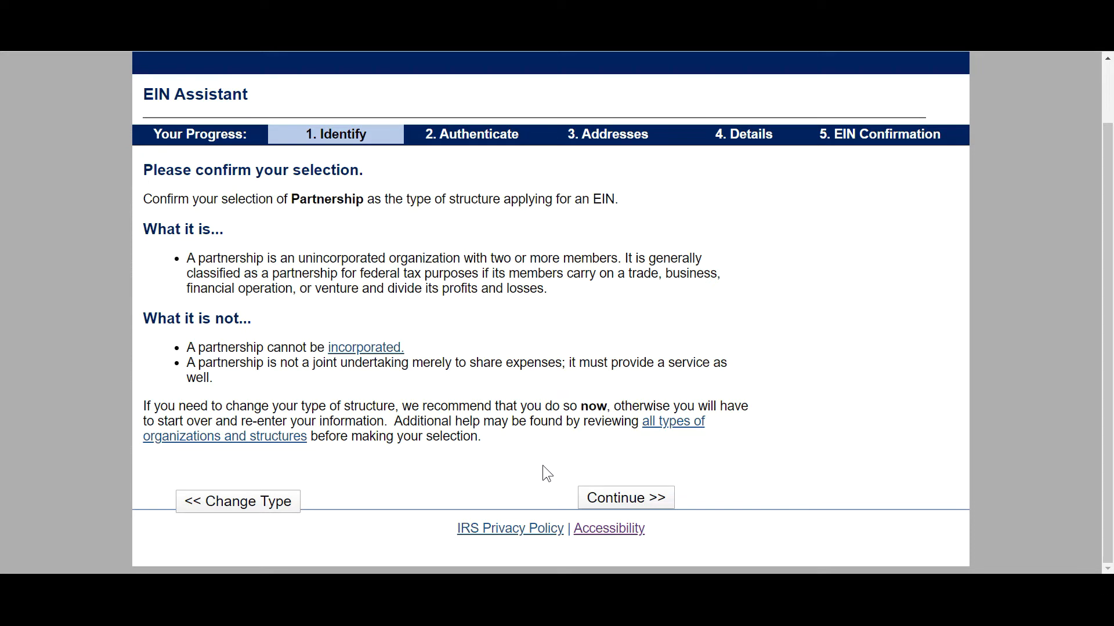
{"action": "left_click", "coordinate": [617, 500]}
Submit "Started a new business" as the partnership's reason for requesting an EIN.
{"action": "scroll", "coordinate": [221, 347], "scroll_direction": "down", "scroll_amount": 1}
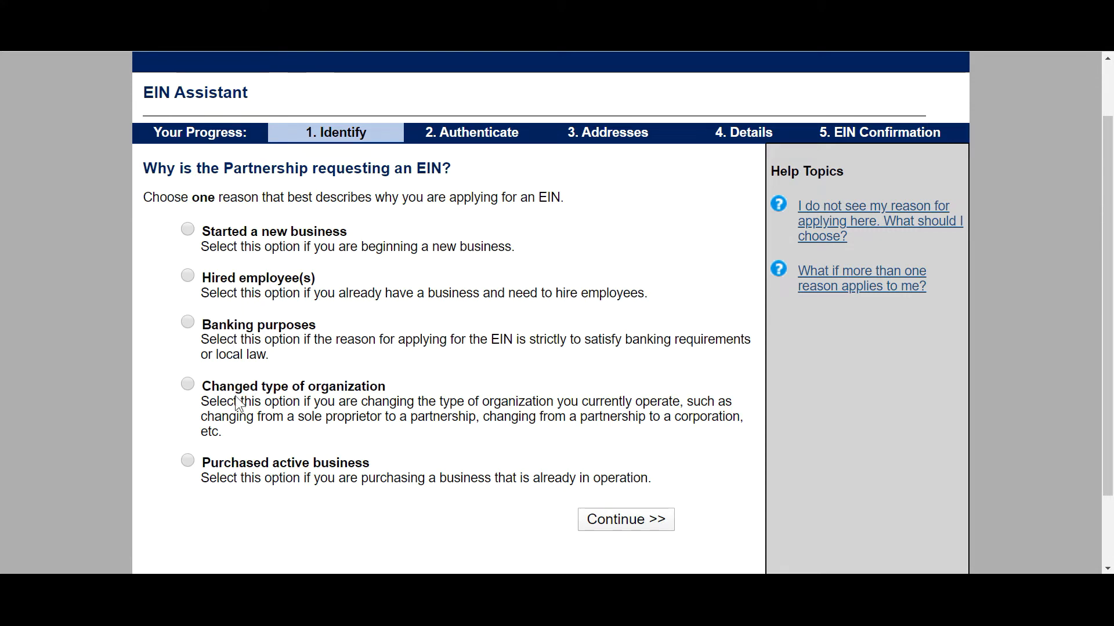
{"action": "left_click", "coordinate": [187, 229]}
{"action": "left_click", "coordinate": [591, 522]}
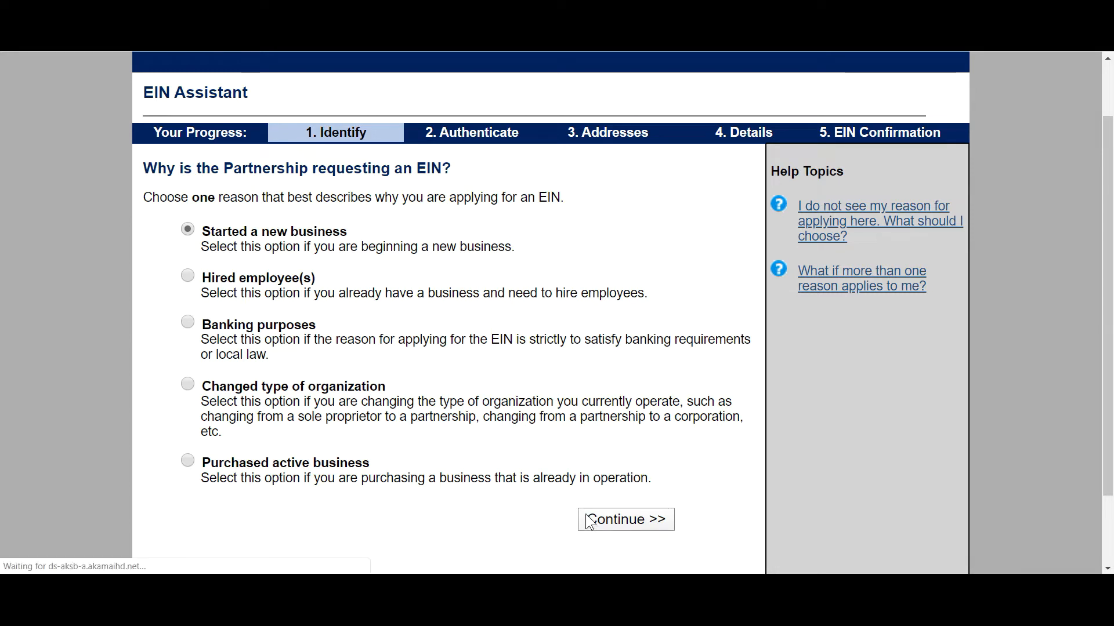
Enter the responsible party's first name in capital letters and skip the middle name.
{"action": "left_click", "coordinate": [432, 341]}
{"action": "type", "text": "uls"}
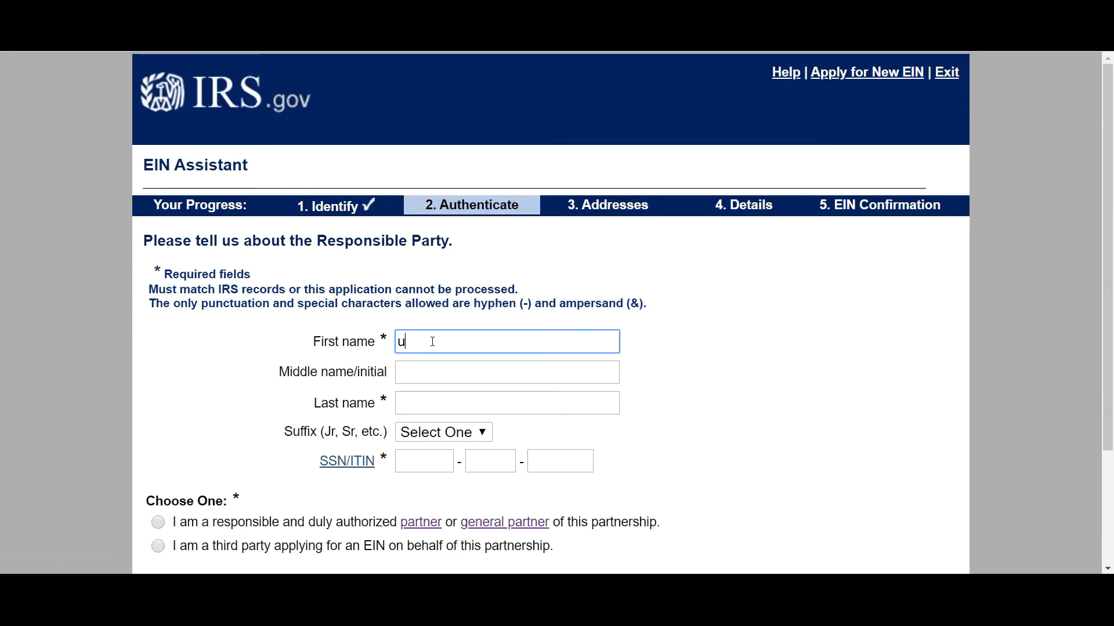
{"action": "key", "text": "BackSpace"}
{"action": "key", "text": "BackSpace"}
{"action": "key", "text": "BackSpace"}
{"action": "type", "text": "ULISSESS"}
{"action": "key", "text": "Tab"}
{"action": "key", "text": "Tab"}
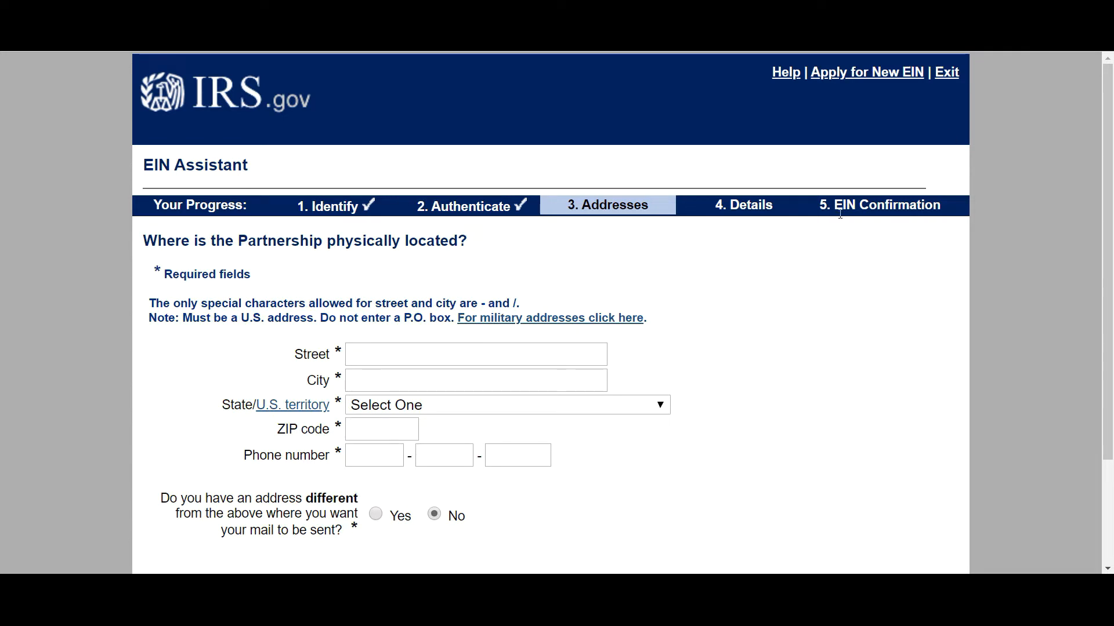
Fill in the partnership's physical address and phone number from the saved autofill entry, then accept the database version of the address.
{"action": "scroll", "coordinate": [688, 311], "scroll_direction": "down", "scroll_amount": 1}
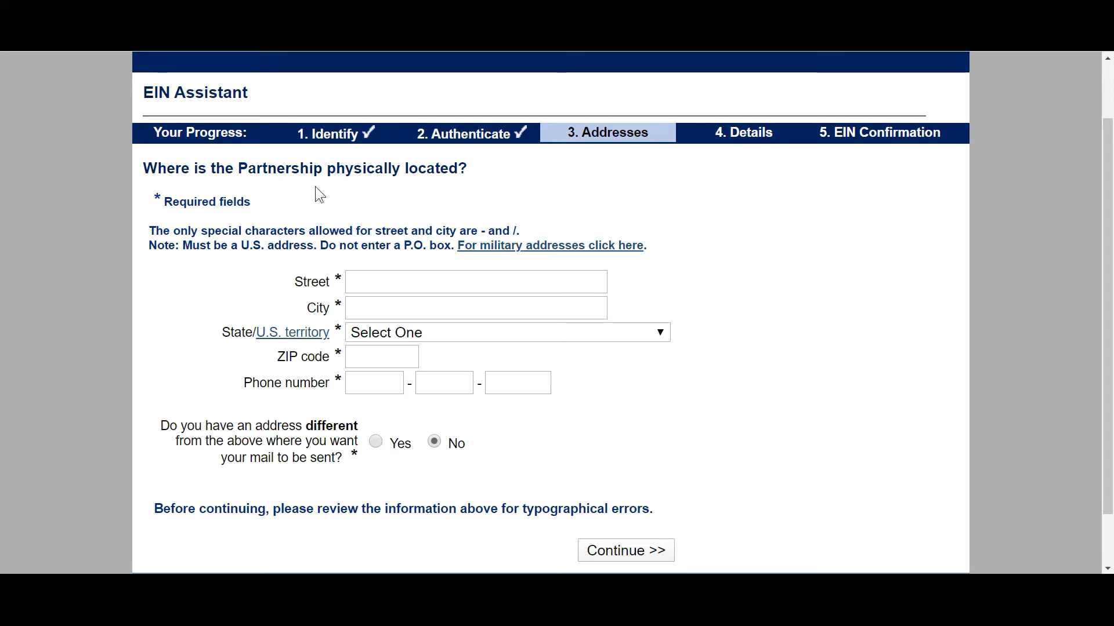
{"action": "left_click", "coordinate": [389, 281]}
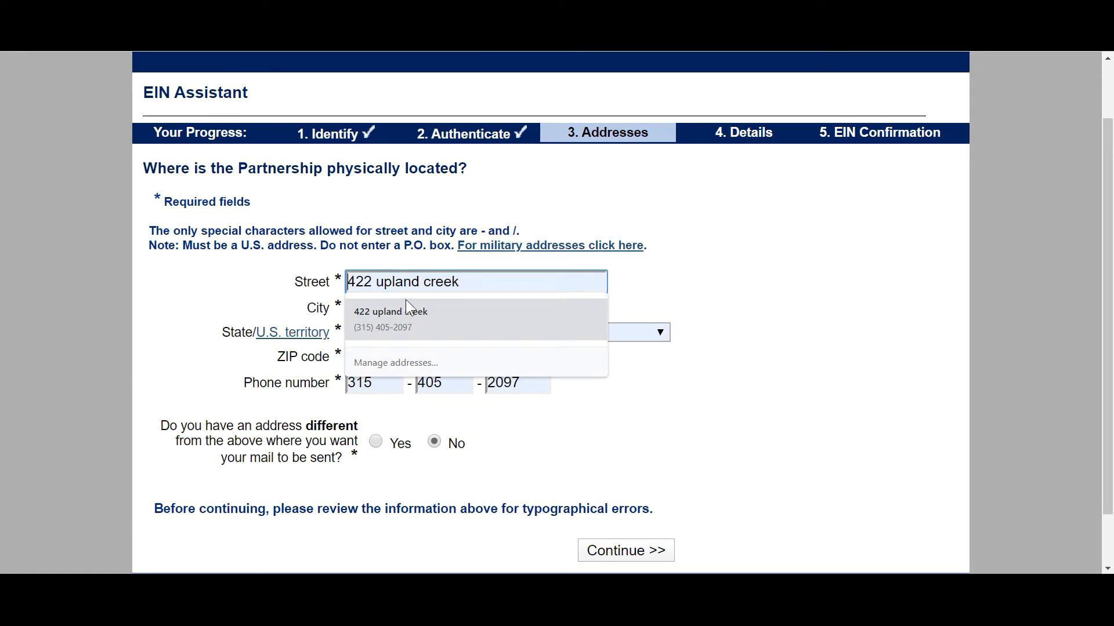
{"action": "left_click", "coordinate": [416, 317]}
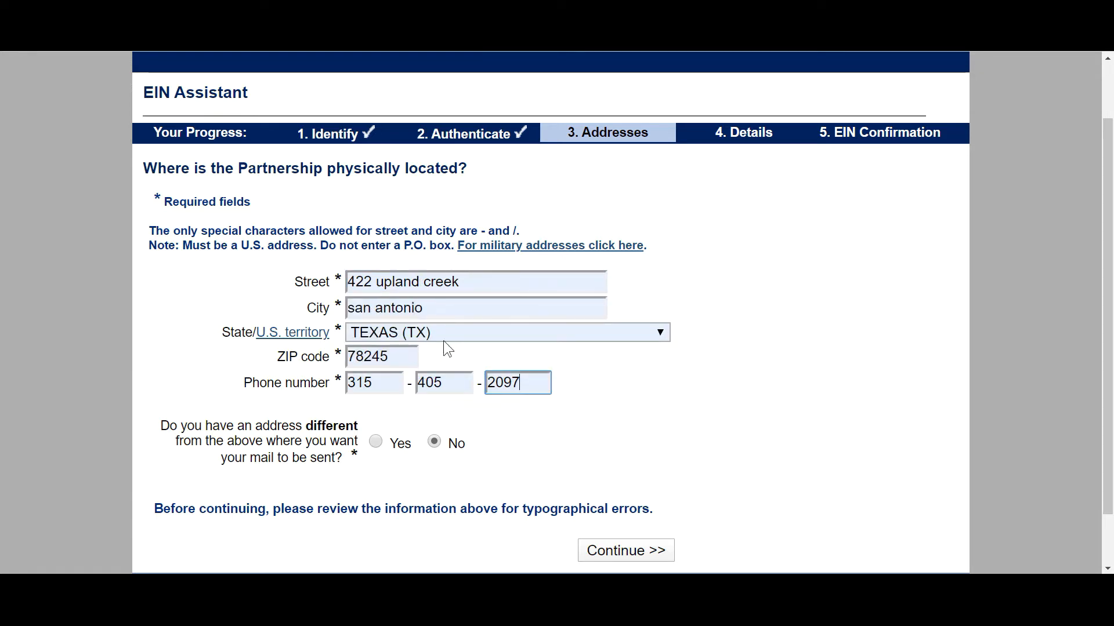
{"action": "scroll", "coordinate": [764, 409], "scroll_direction": "down", "scroll_amount": 2}
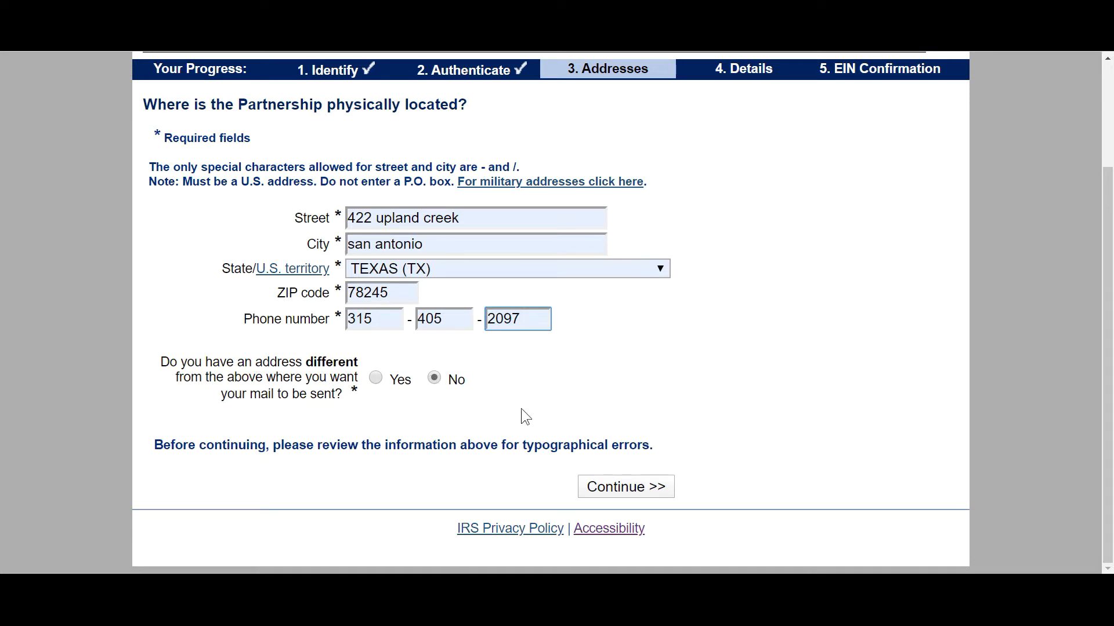
{"action": "left_click", "coordinate": [622, 490]}
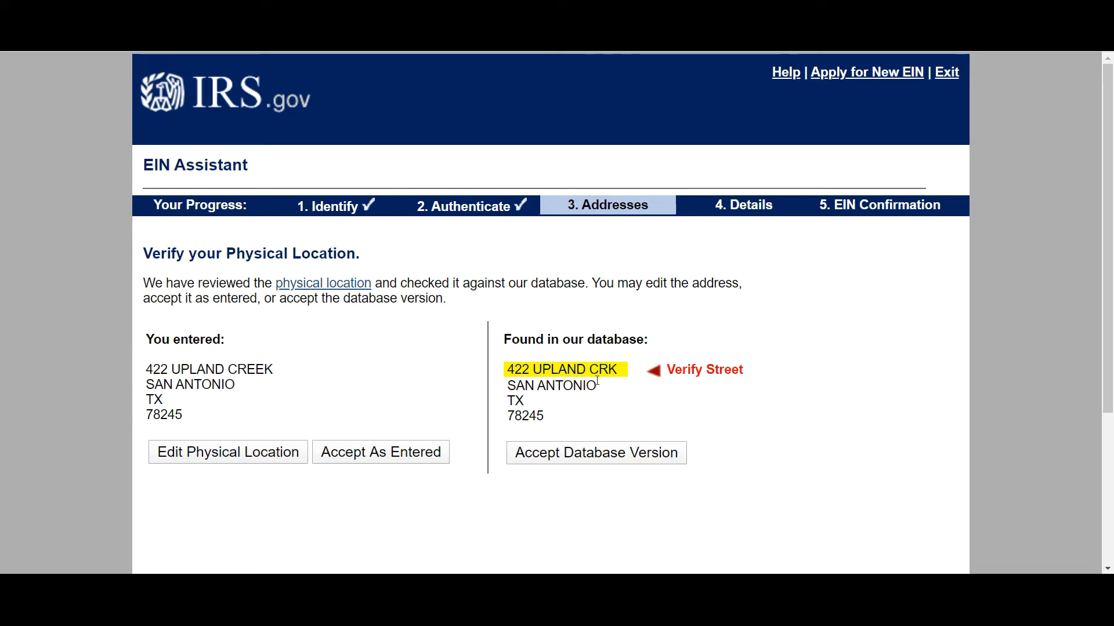
{"action": "scroll", "coordinate": [627, 377], "scroll_direction": "down", "scroll_amount": 1}
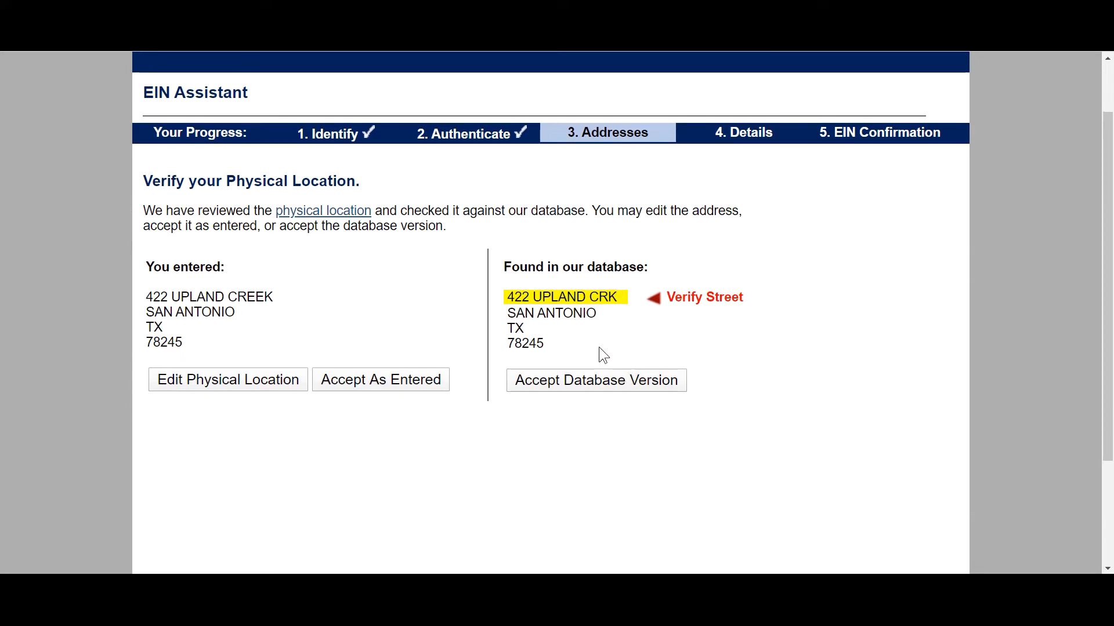
{"action": "left_click", "coordinate": [574, 381]}
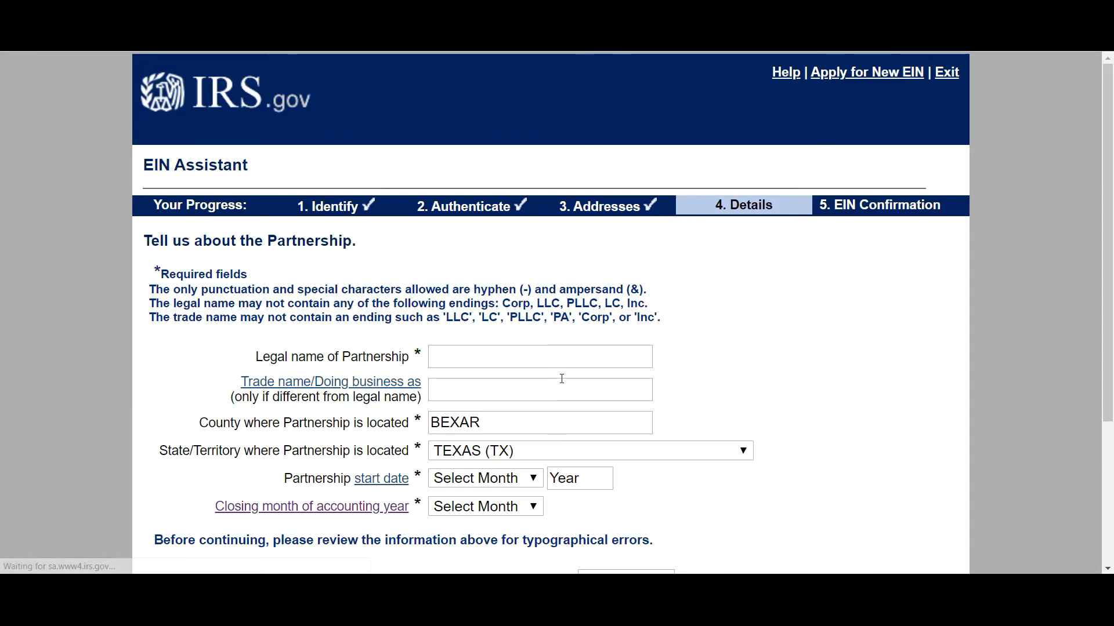
Enter STAY HUMBLE LAWN CARE as the legal name of the partnership.
{"action": "scroll", "coordinate": [507, 377], "scroll_direction": "down", "scroll_amount": 3}
{"action": "left_click", "coordinate": [465, 214]}
{"action": "type", "text": "STA"}
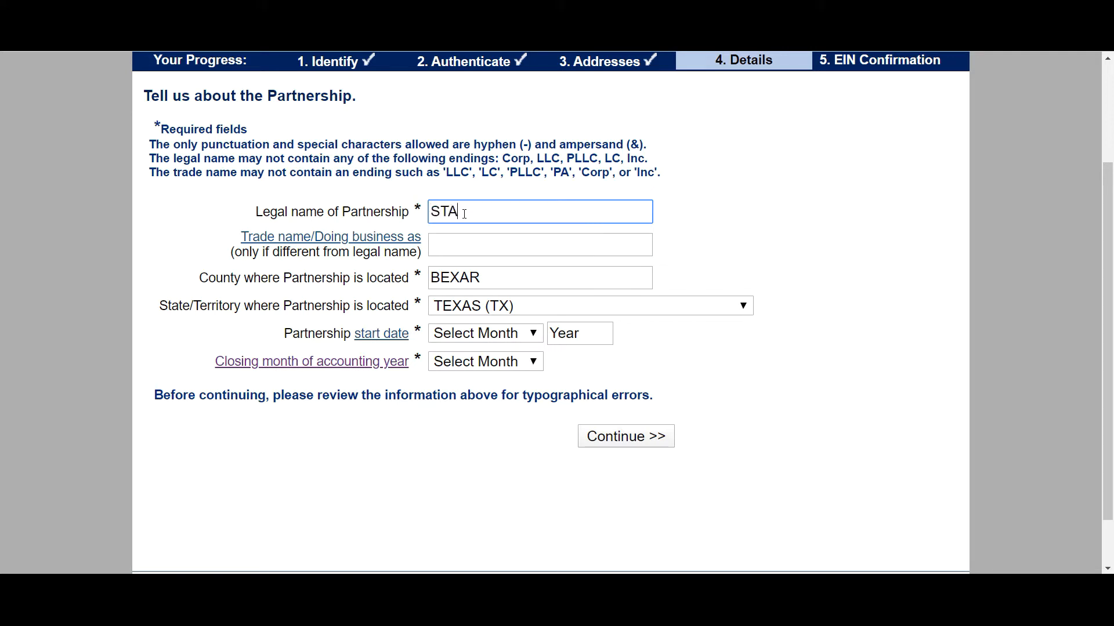
{"action": "type", "text": "Y HUMBLE LAWN CARE"}
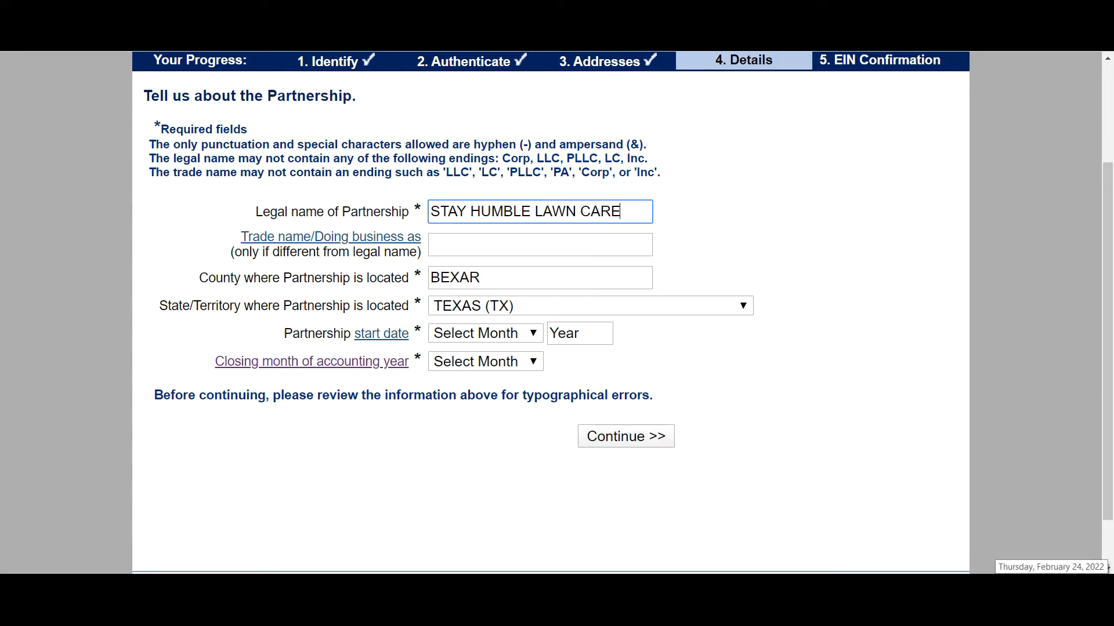
Set the partnership's start date to February 2022 and the closing month of its accounting year to March.
{"action": "left_click", "coordinate": [533, 334]}
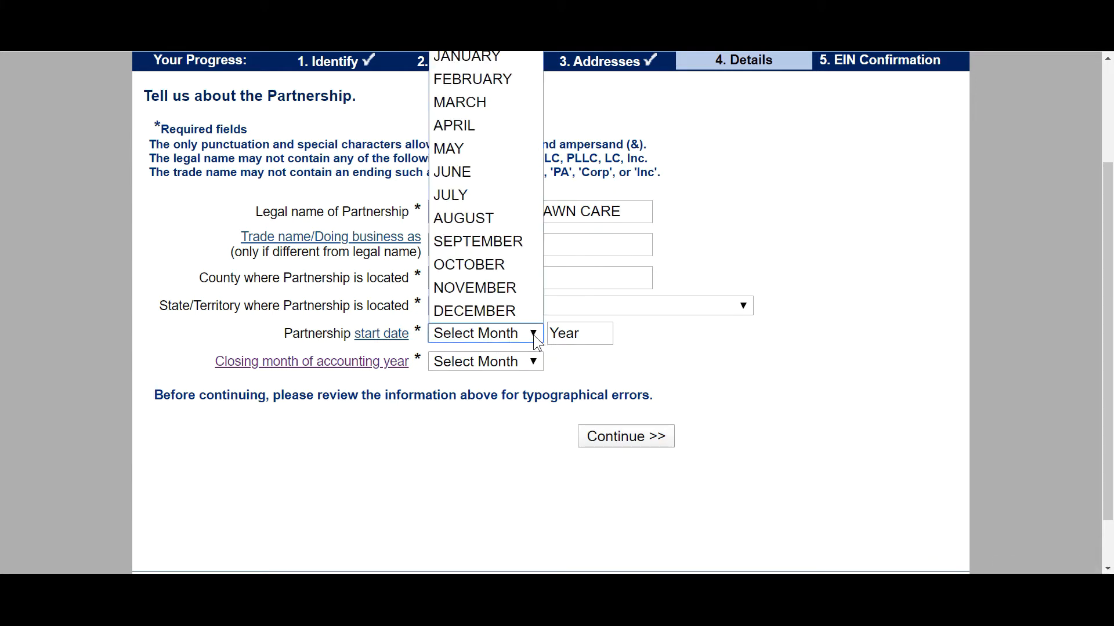
{"action": "left_click", "coordinate": [482, 80]}
{"action": "left_click", "coordinate": [594, 332]}
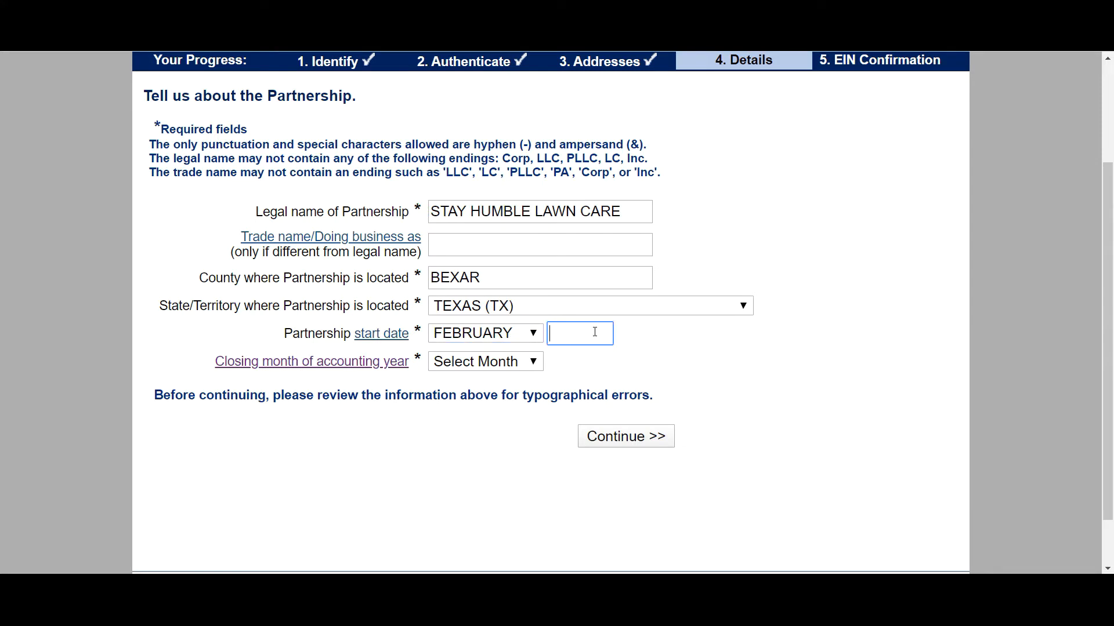
{"action": "type", "text": "2022"}
{"action": "left_click", "coordinate": [532, 366]}
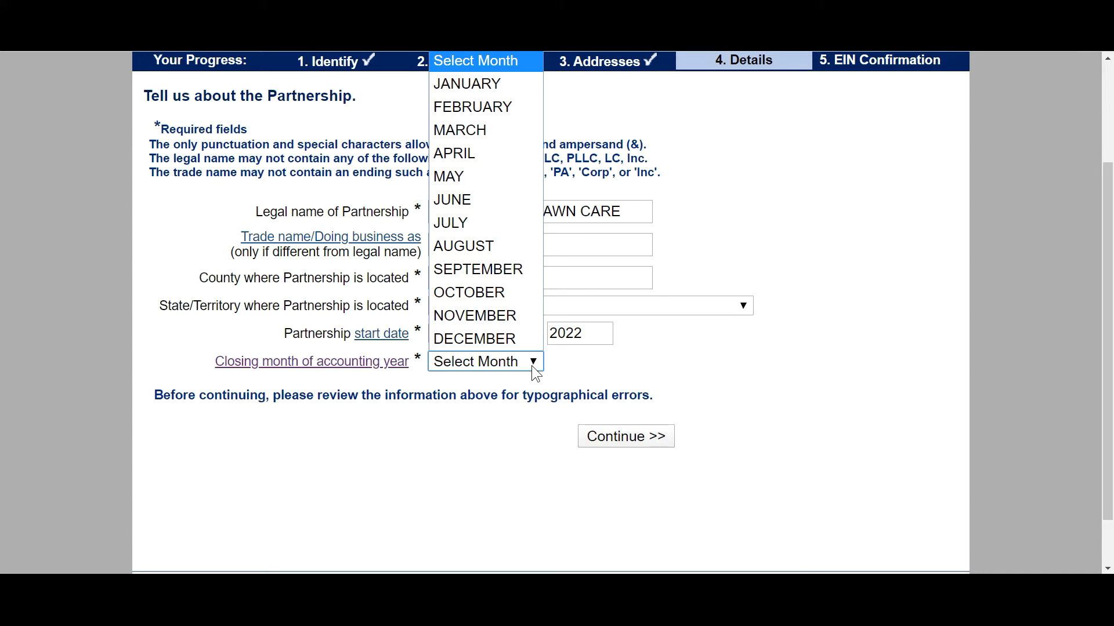
{"action": "left_click", "coordinate": [488, 131]}
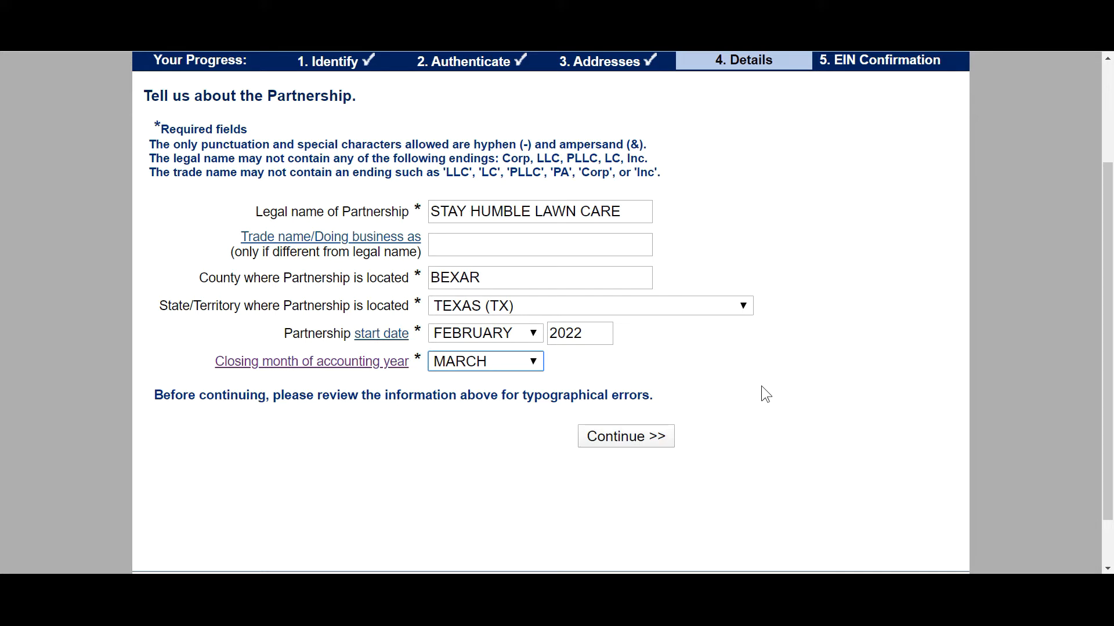
Accept the partnership details and answer No to the heavy vehicle, gambling, Form 720, alcohol/tobacco/firearms and W-2 employee questions, then continue.
{"action": "scroll", "coordinate": [759, 397], "scroll_direction": "down", "scroll_amount": 1}
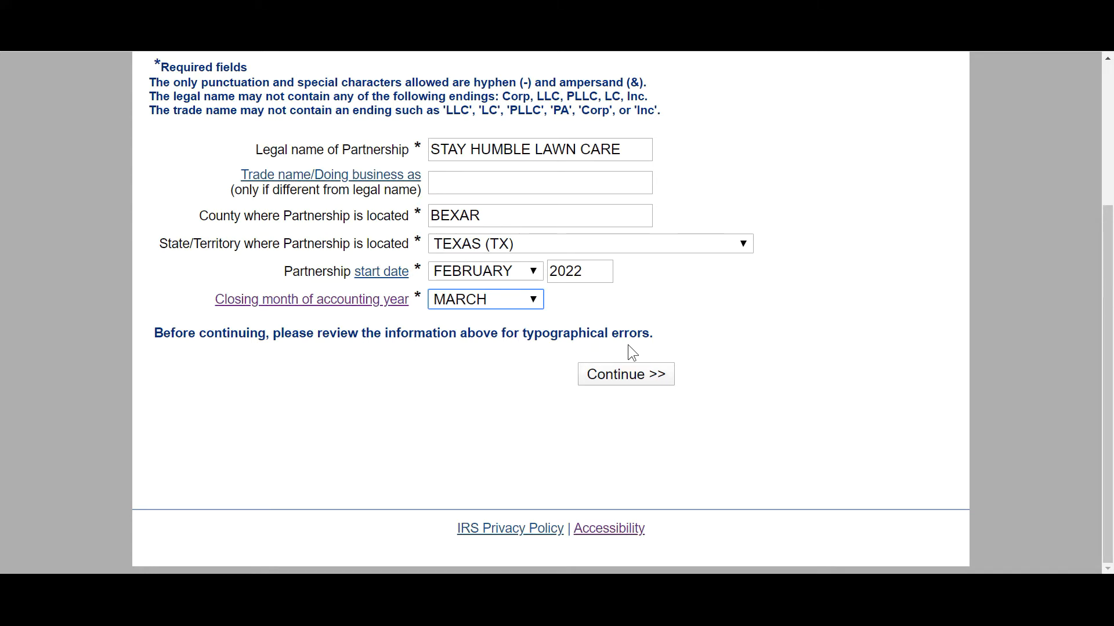
{"action": "left_click", "coordinate": [639, 380]}
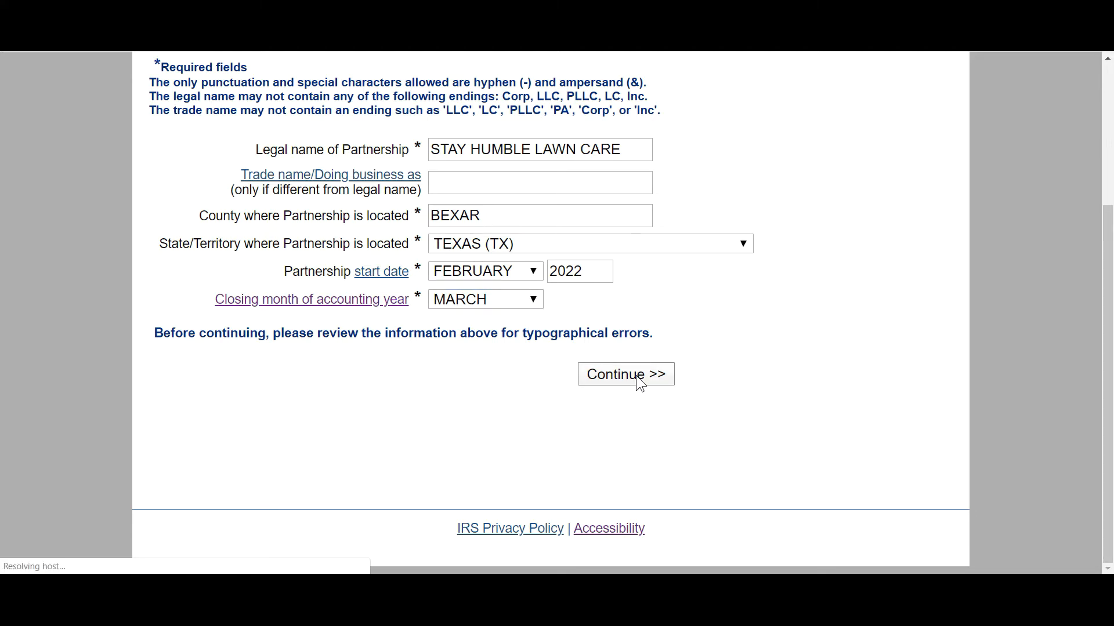
{"action": "scroll", "coordinate": [283, 335], "scroll_direction": "down", "scroll_amount": 1}
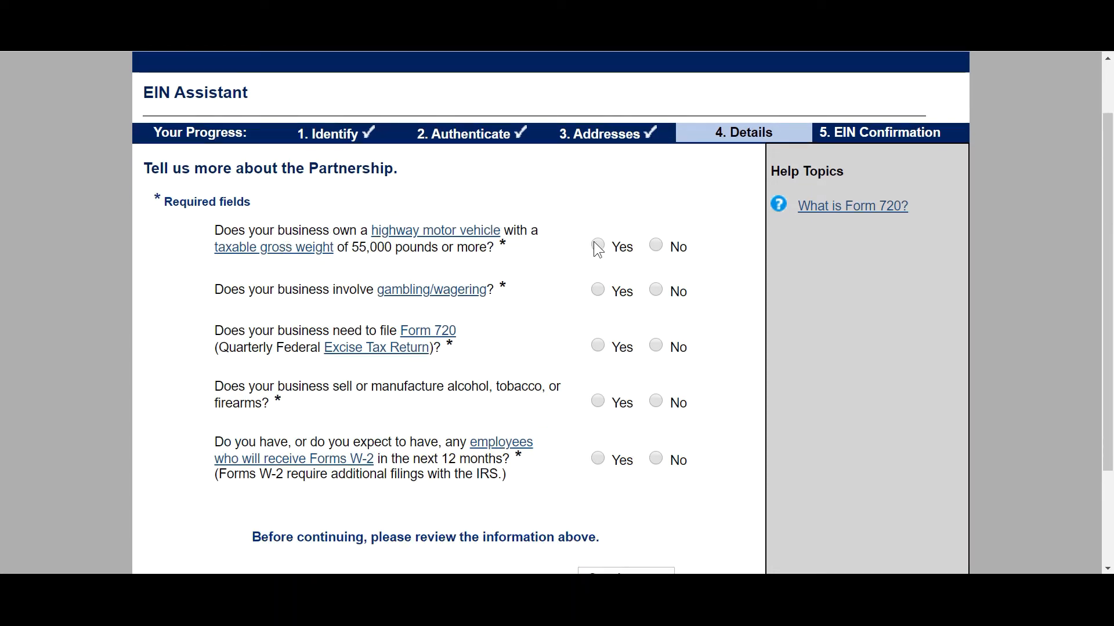
{"action": "left_click", "coordinate": [657, 249]}
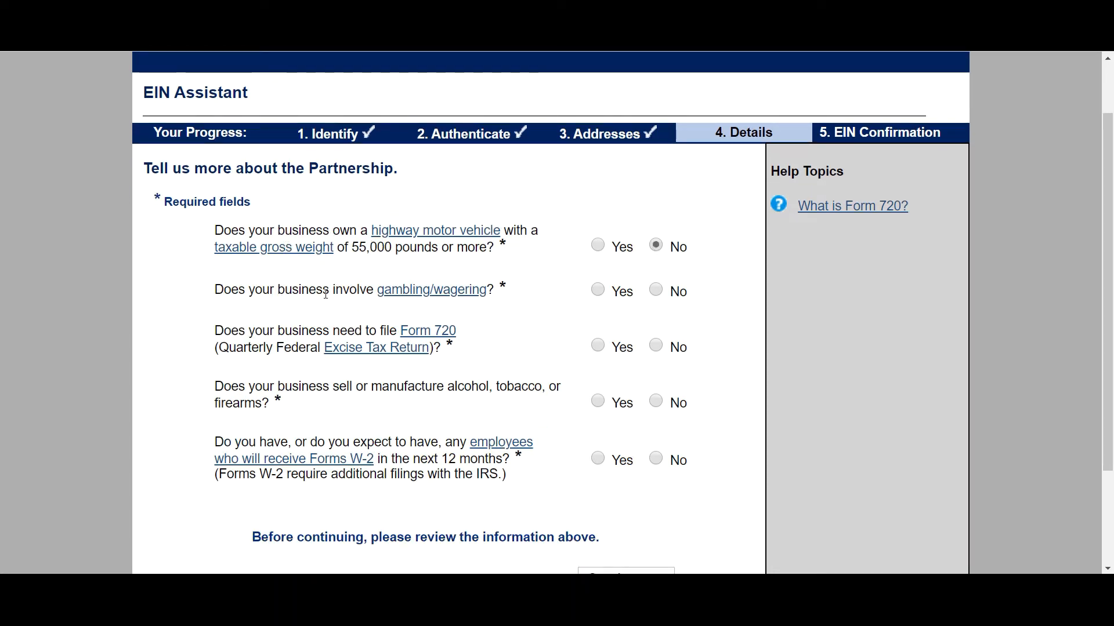
{"action": "left_click", "coordinate": [656, 291]}
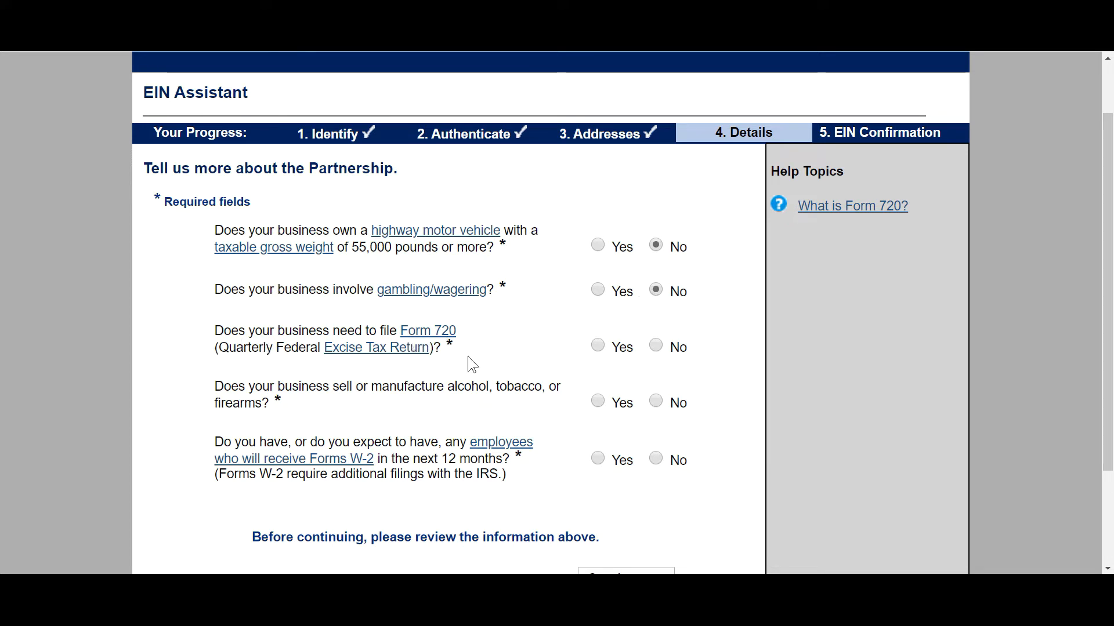
{"action": "left_click", "coordinate": [656, 346]}
{"action": "left_click", "coordinate": [657, 402]}
{"action": "scroll", "coordinate": [523, 351], "scroll_direction": "down", "scroll_amount": 3}
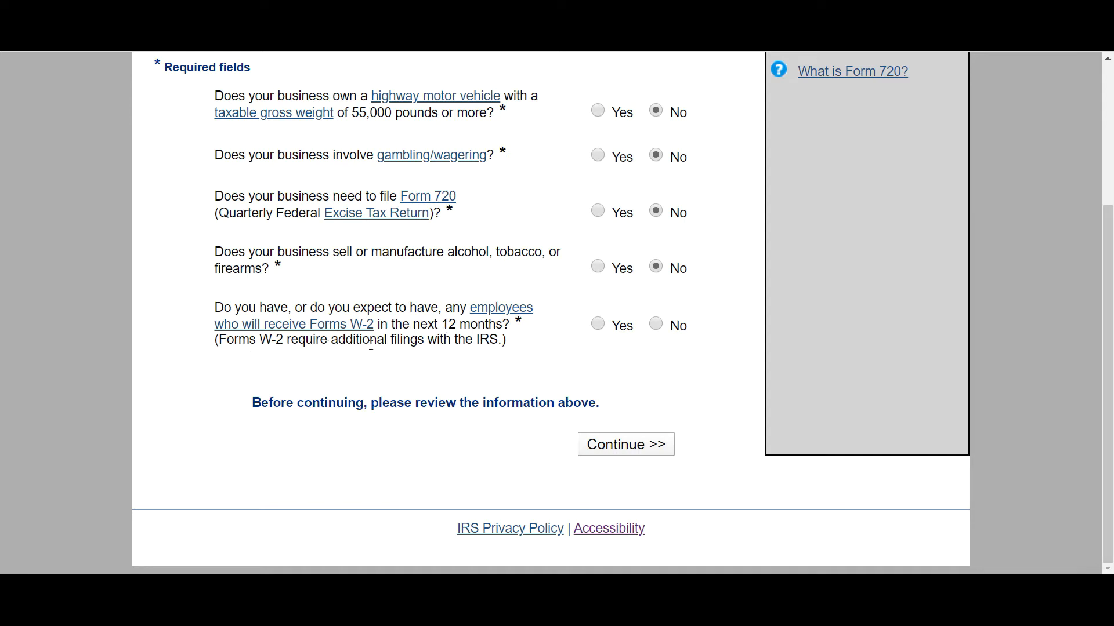
{"action": "left_click", "coordinate": [664, 324]}
{"action": "scroll", "coordinate": [712, 394], "scroll_direction": "up", "scroll_amount": 3}
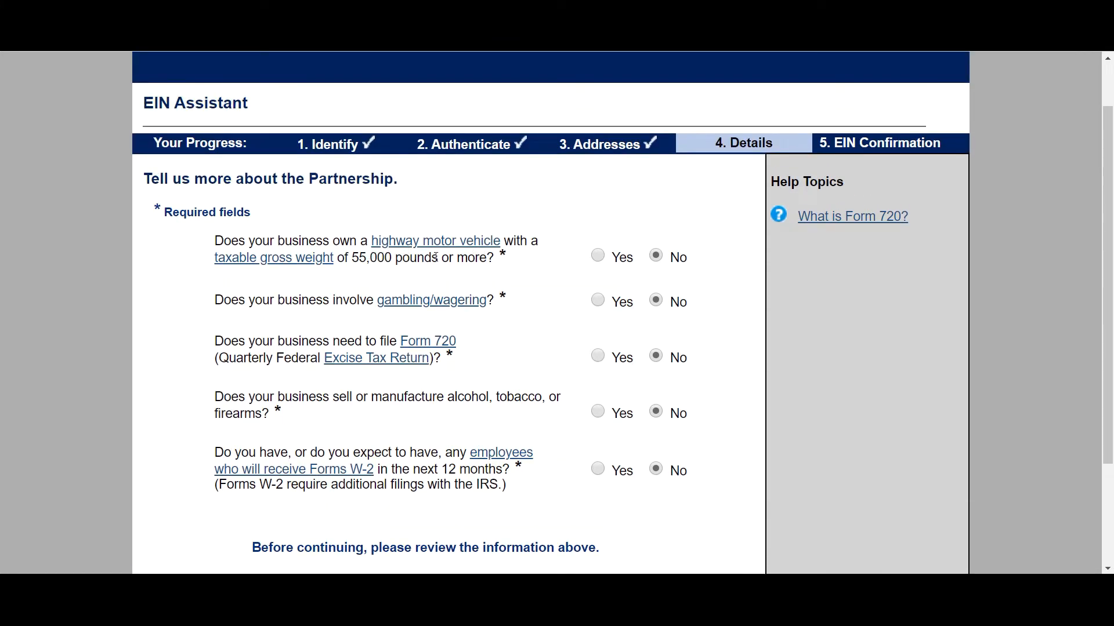
{"action": "scroll", "coordinate": [624, 498], "scroll_direction": "down", "scroll_amount": 3}
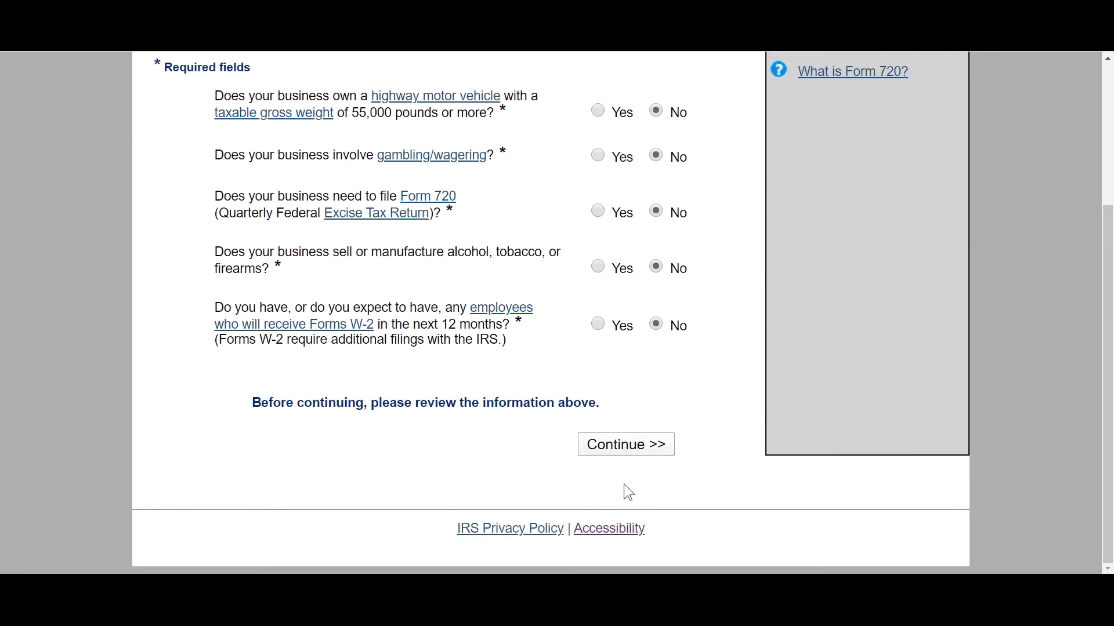
{"action": "left_click", "coordinate": [631, 449]}
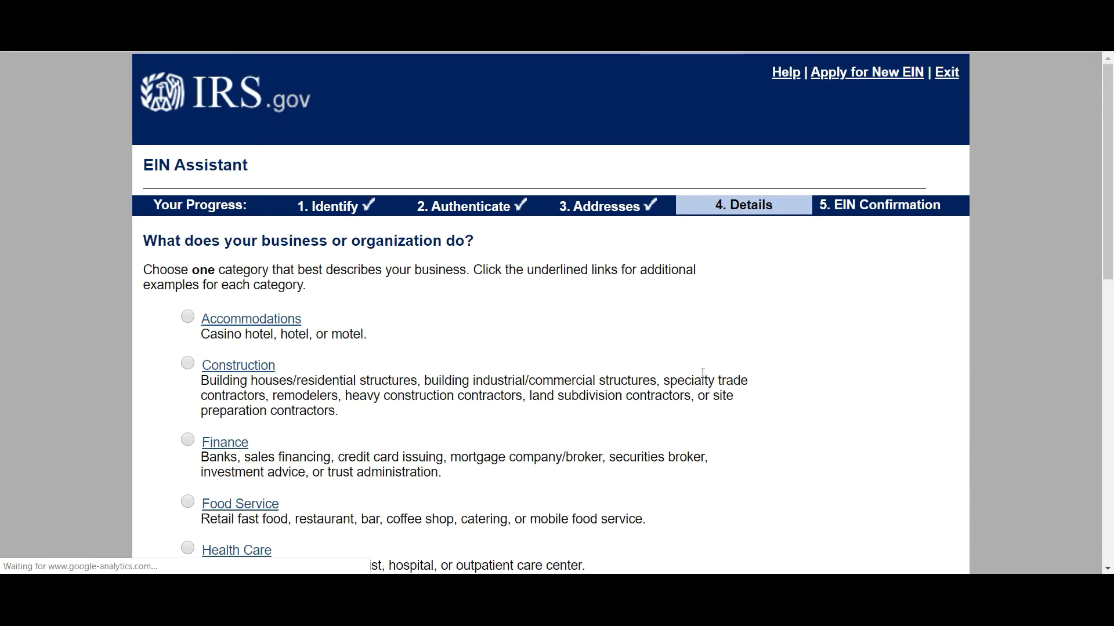
Look through the business categories, choose Other as the one describing the business, and continue.
{"action": "scroll", "coordinate": [410, 298], "scroll_direction": "down", "scroll_amount": 1}
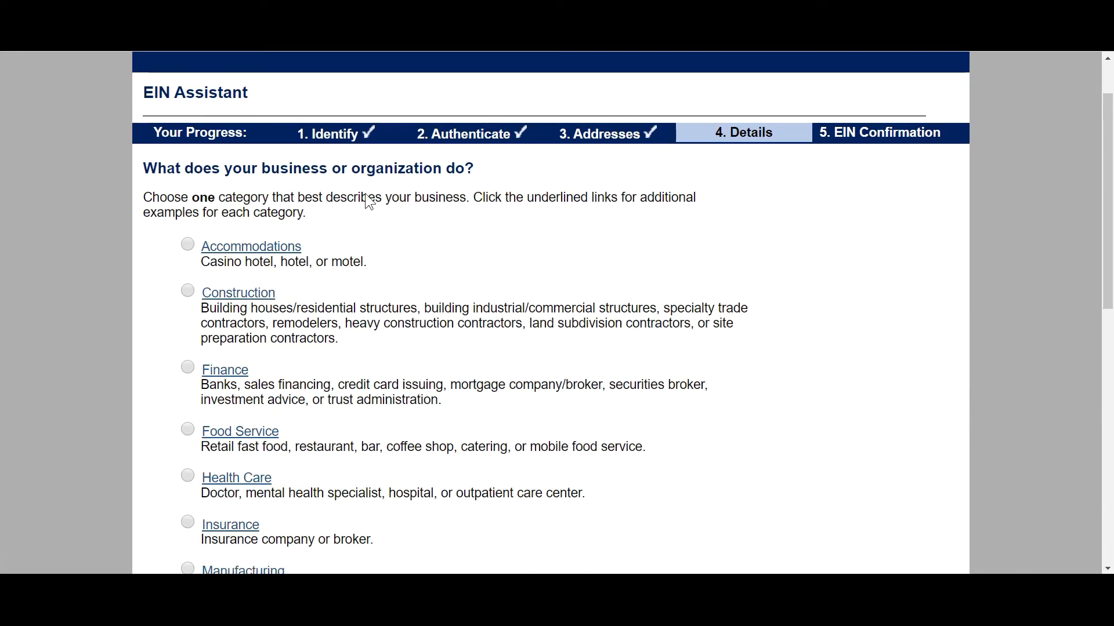
{"action": "scroll", "coordinate": [262, 246], "scroll_direction": "down", "scroll_amount": 2}
{"action": "scroll", "coordinate": [262, 246], "scroll_direction": "down", "scroll_amount": 1}
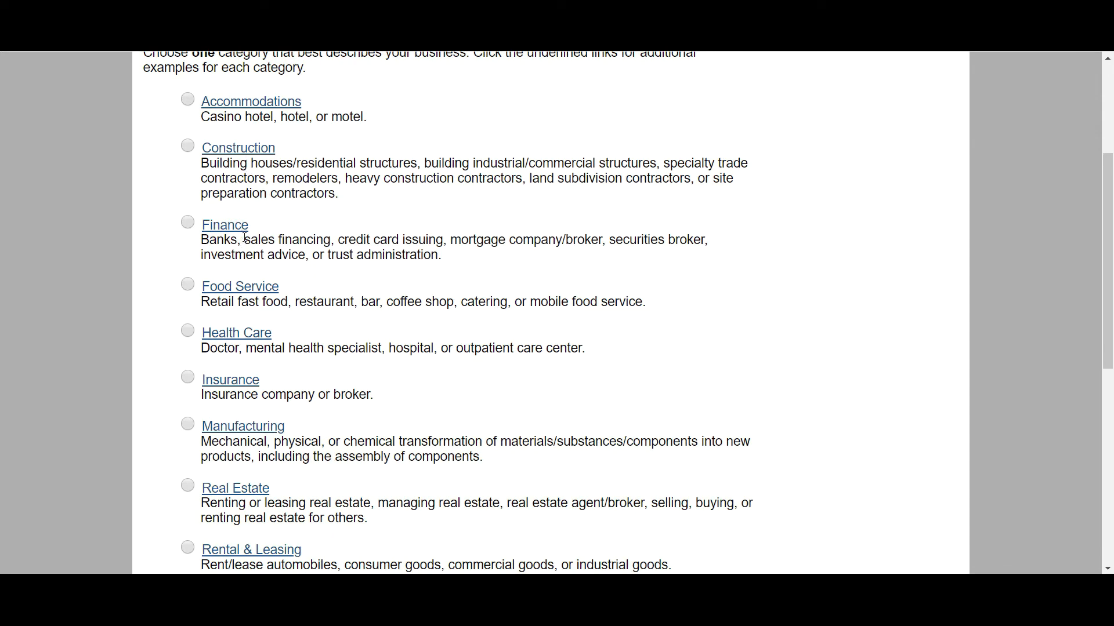
{"action": "scroll", "coordinate": [291, 291], "scroll_direction": "down", "scroll_amount": 1}
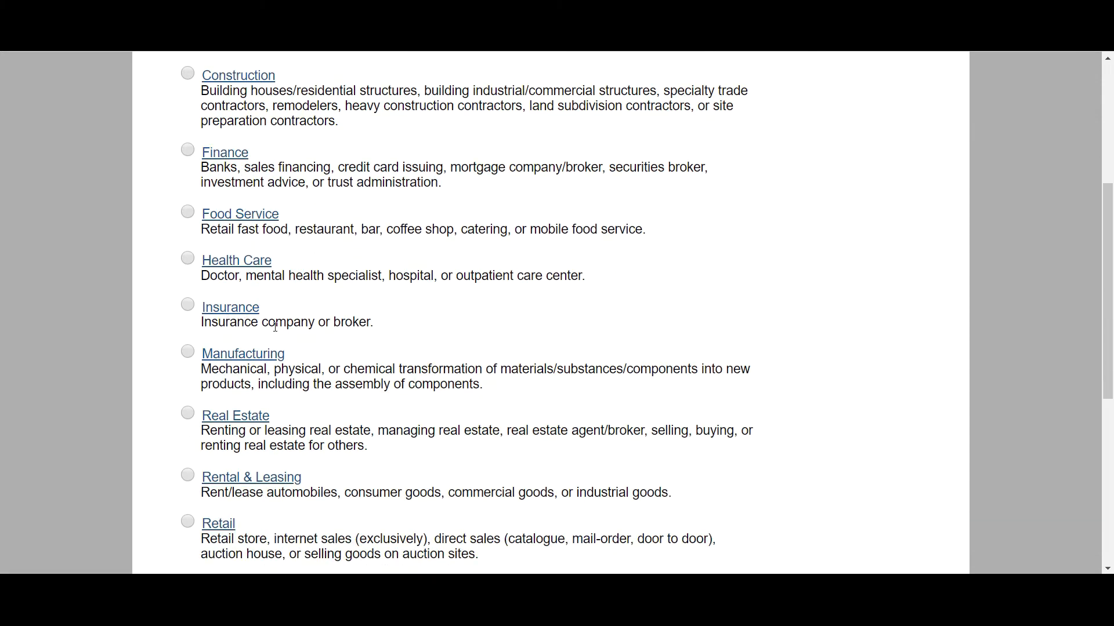
{"action": "scroll", "coordinate": [276, 334], "scroll_direction": "down", "scroll_amount": 1}
{"action": "scroll", "coordinate": [279, 341], "scroll_direction": "down", "scroll_amount": 1}
{"action": "scroll", "coordinate": [262, 299], "scroll_direction": "down", "scroll_amount": 2}
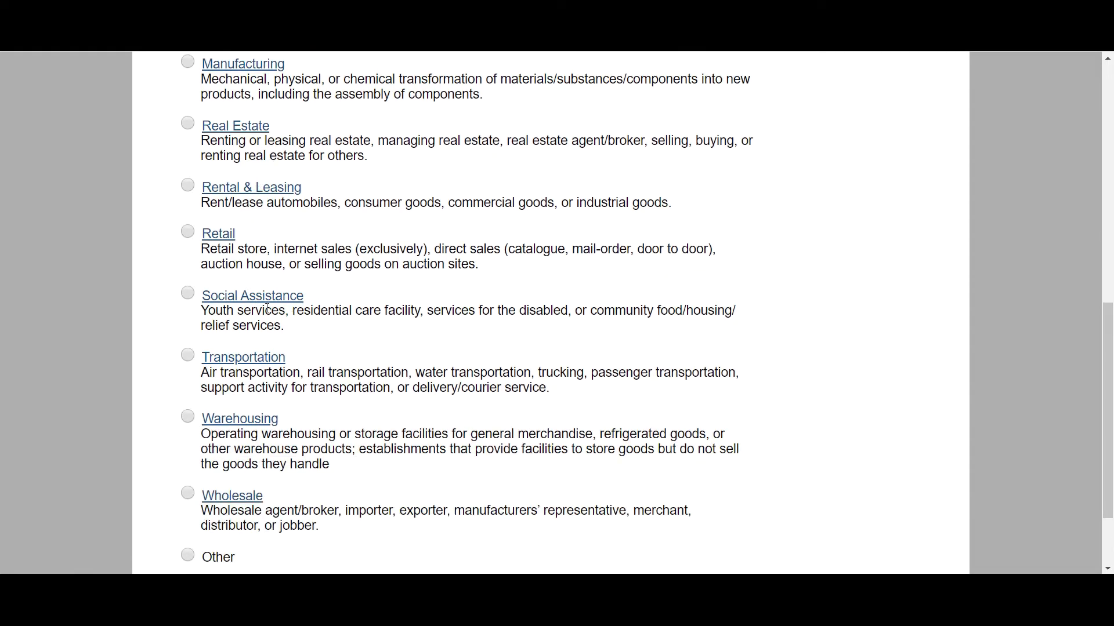
{"action": "scroll", "coordinate": [294, 375], "scroll_direction": "down", "scroll_amount": 1}
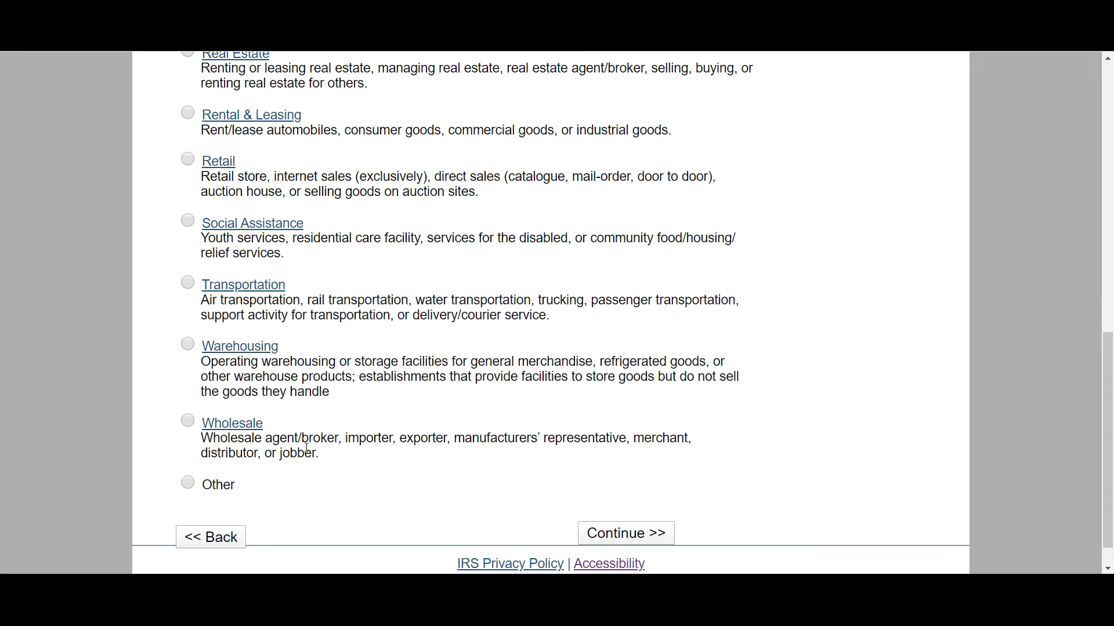
{"action": "scroll", "coordinate": [307, 448], "scroll_direction": "up", "scroll_amount": 3}
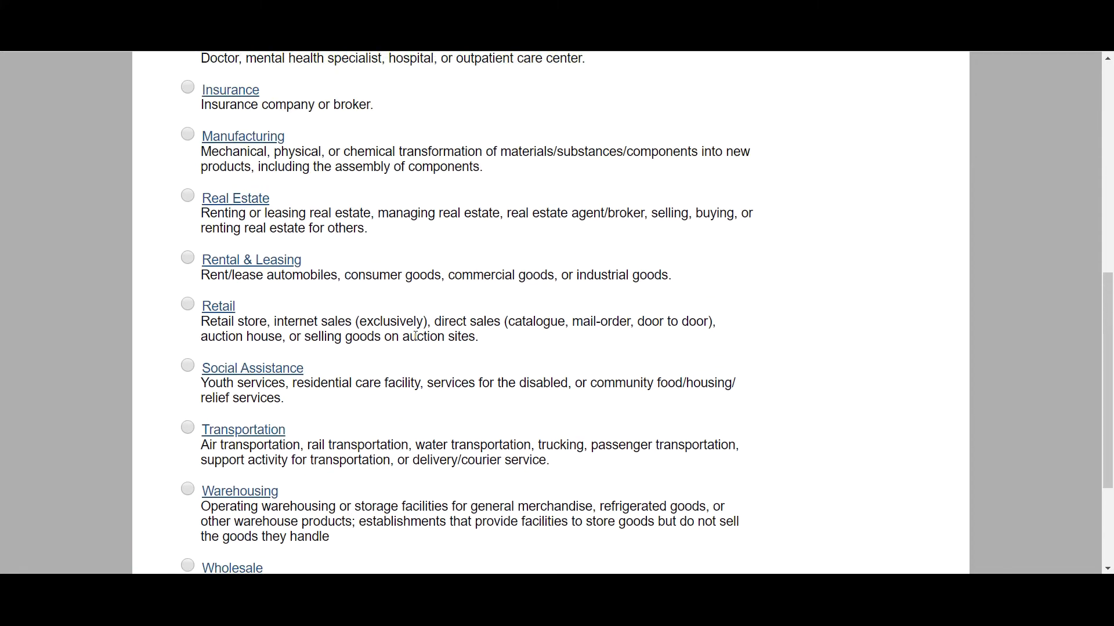
{"action": "scroll", "coordinate": [366, 228], "scroll_direction": "up", "scroll_amount": 1}
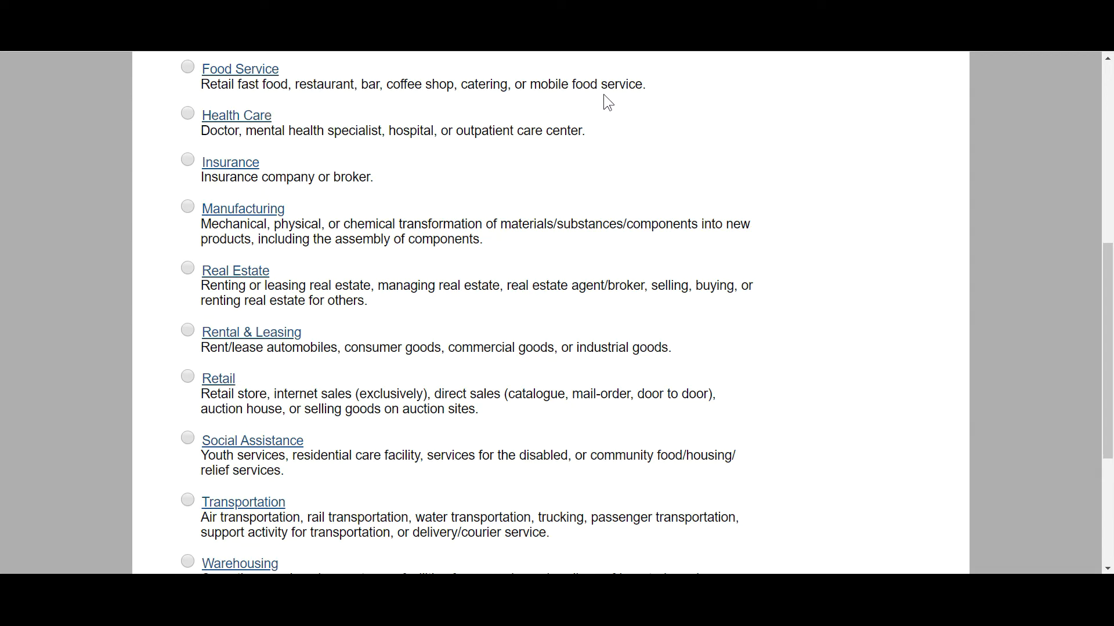
{"action": "scroll", "coordinate": [470, 232], "scroll_direction": "down", "scroll_amount": 2}
{"action": "scroll", "coordinate": [460, 243], "scroll_direction": "up", "scroll_amount": 4}
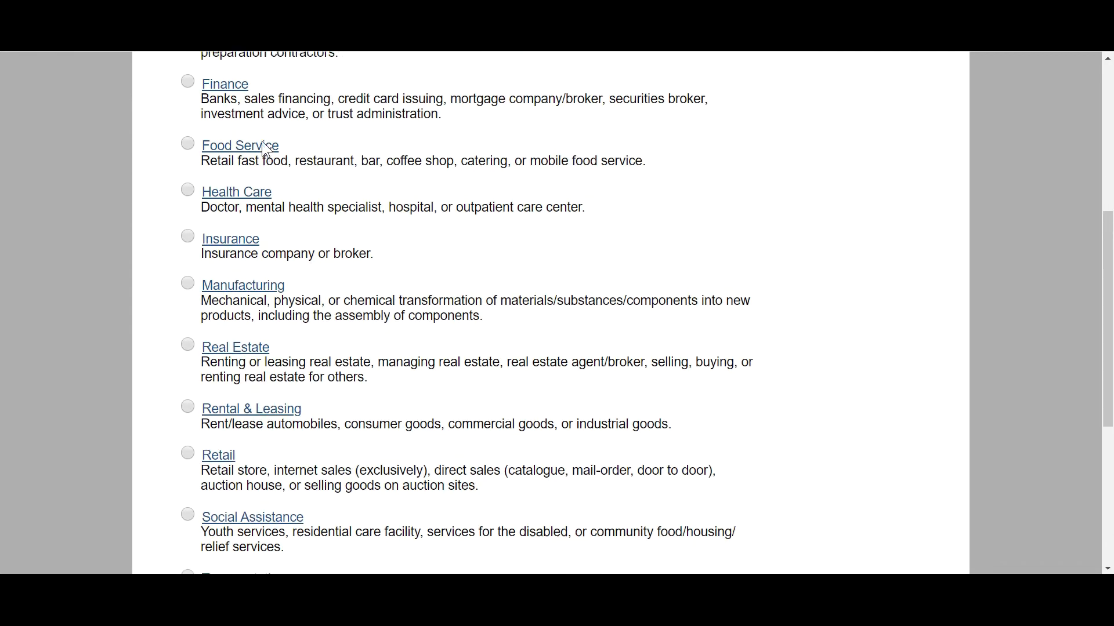
{"action": "scroll", "coordinate": [257, 212], "scroll_direction": "up", "scroll_amount": 2}
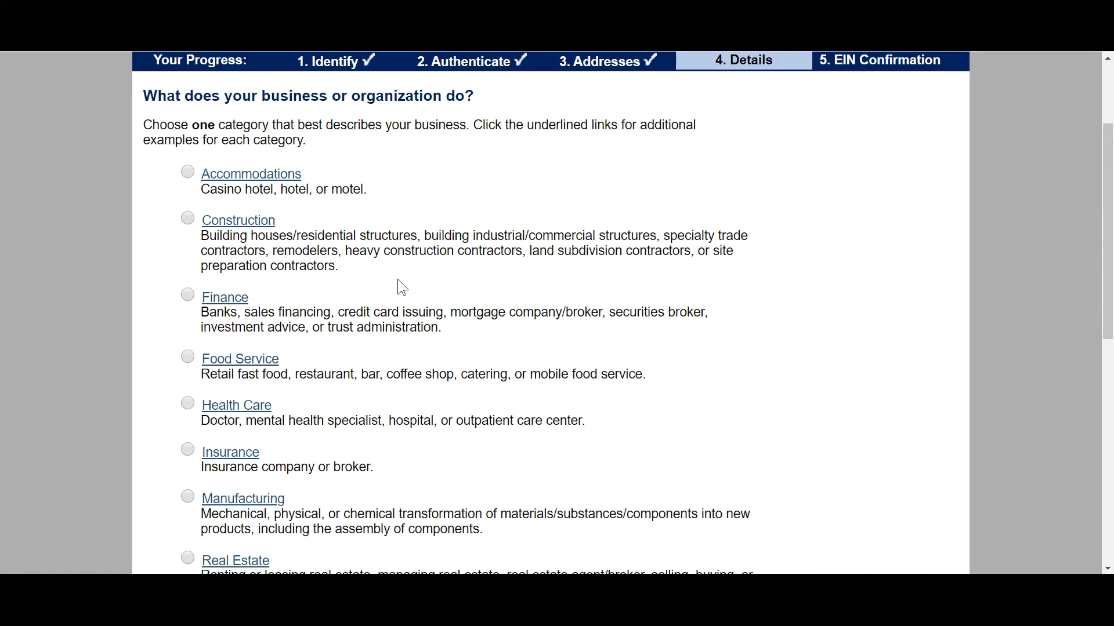
{"action": "scroll", "coordinate": [409, 253], "scroll_direction": "down", "scroll_amount": 8}
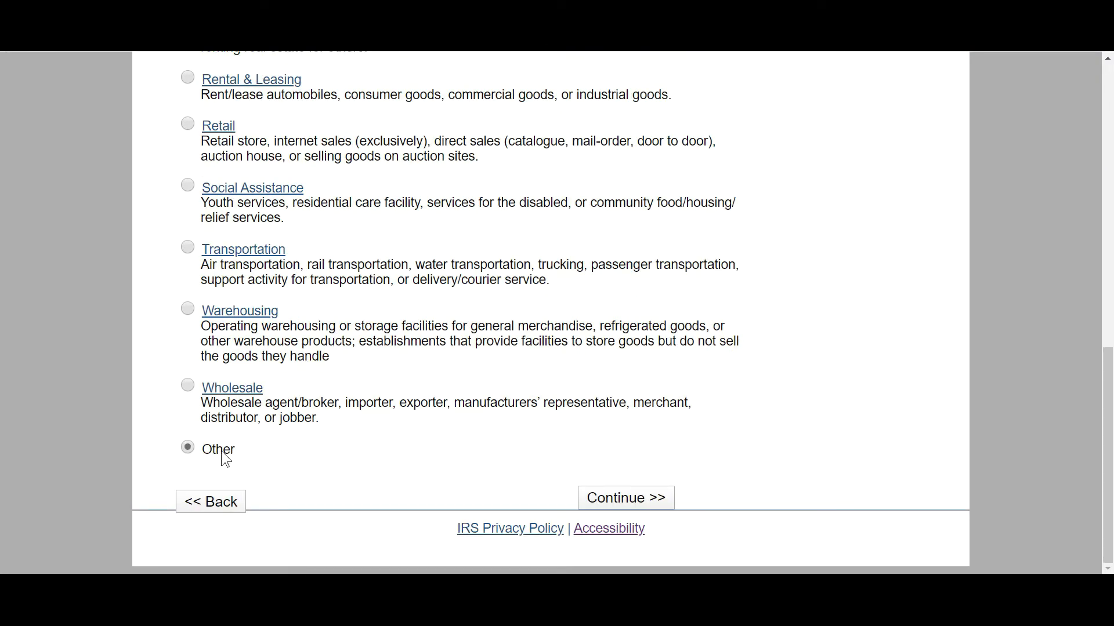
{"action": "left_click", "coordinate": [626, 500]}
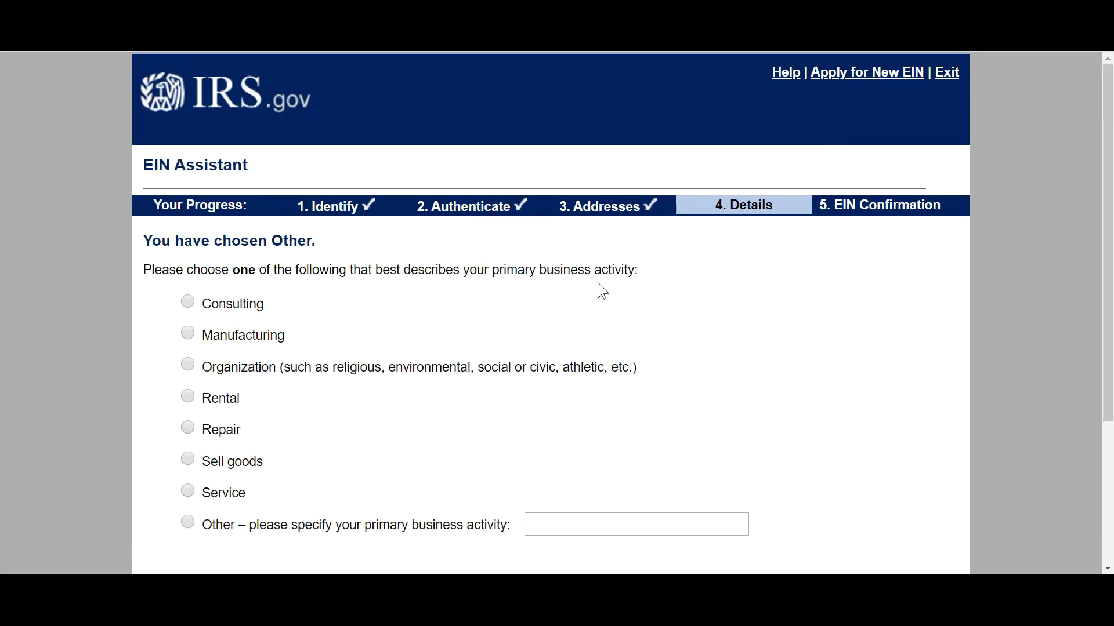
Specify LAWN CARE as the other primary business activity and choose to receive the EIN confirmation letter online.
{"action": "scroll", "coordinate": [614, 297], "scroll_direction": "down", "scroll_amount": 3}
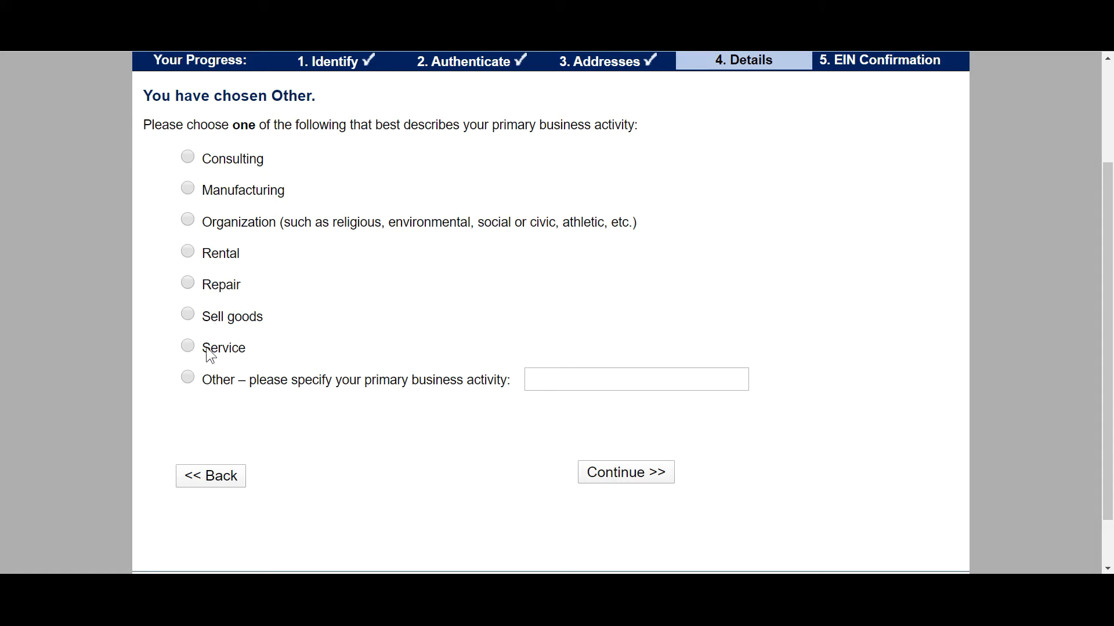
{"action": "left_click", "coordinate": [571, 386]}
{"action": "type", "text": "LAWN"}
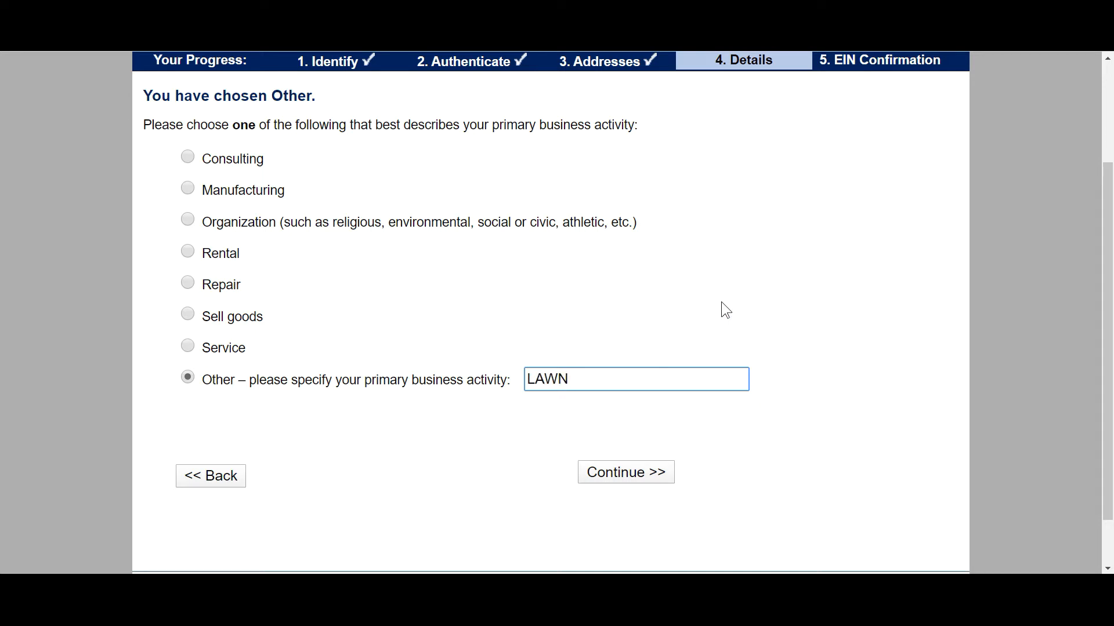
{"action": "type", "text": " CARE"}
{"action": "left_click", "coordinate": [619, 476]}
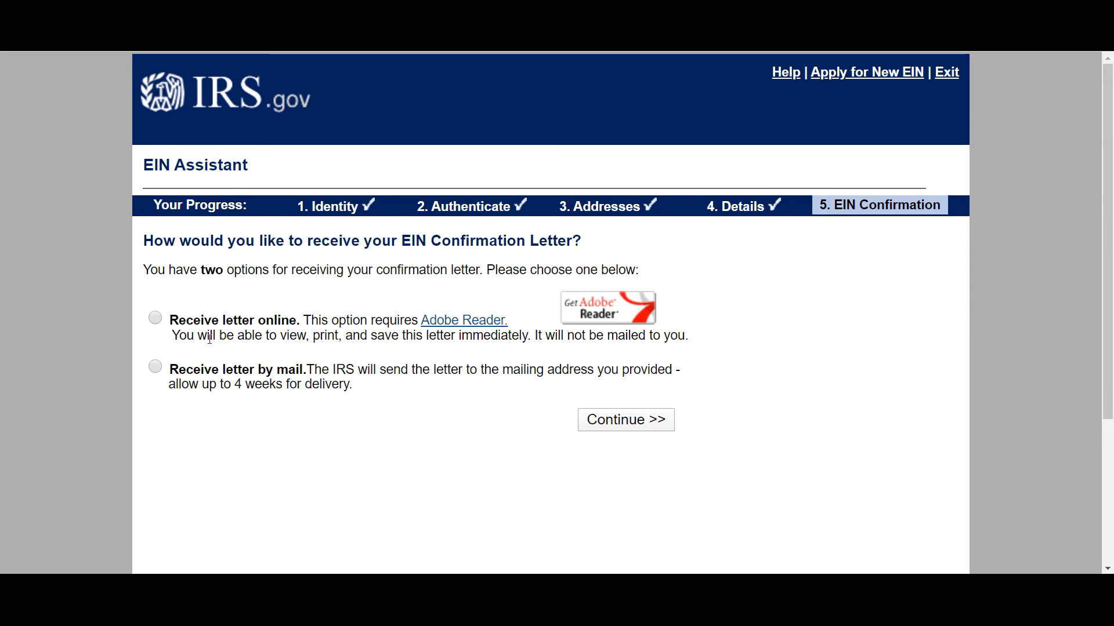
{"action": "left_click", "coordinate": [156, 319]}
{"action": "left_click", "coordinate": [604, 420]}
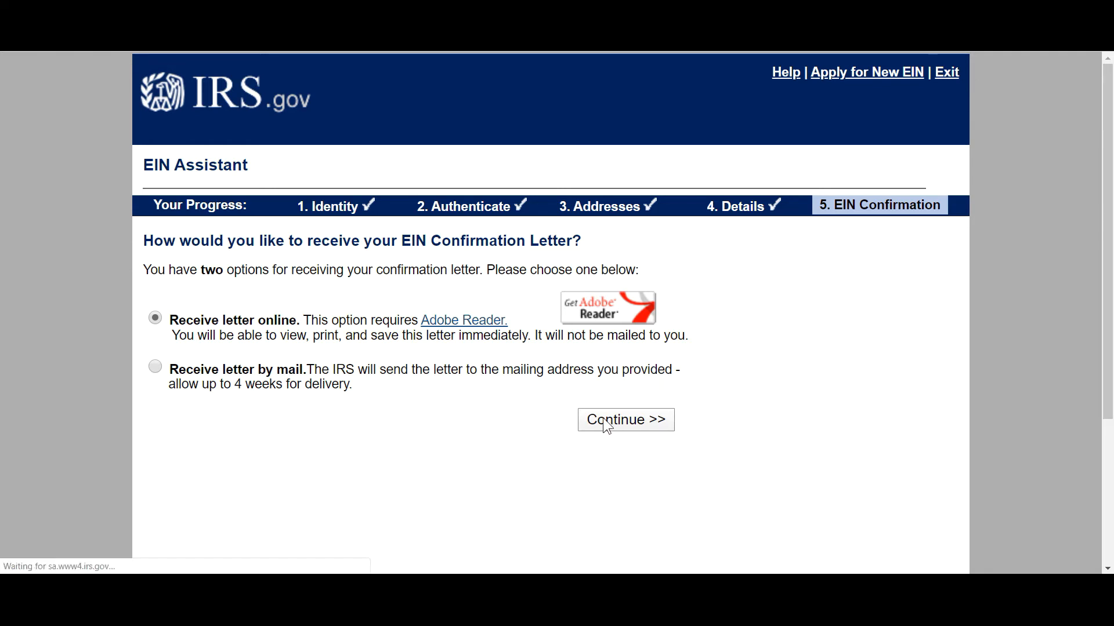
Review the summary of the partnership, address, responsible party and activity information, then submit the EIN application.
{"action": "scroll", "coordinate": [424, 365], "scroll_direction": "down", "scroll_amount": 2}
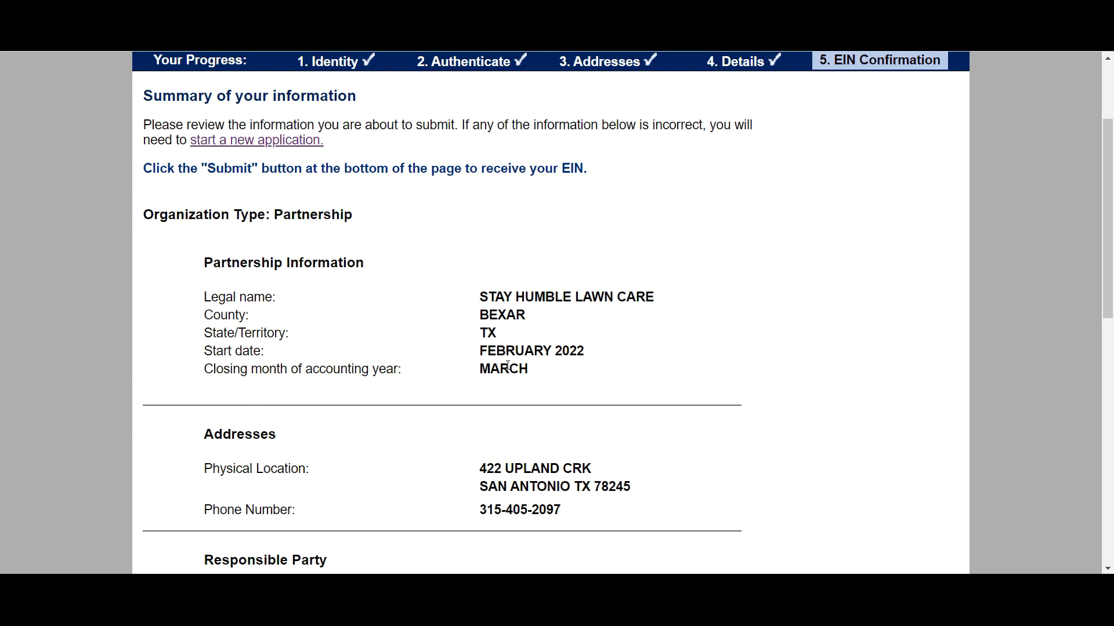
{"action": "scroll", "coordinate": [553, 422], "scroll_direction": "down", "scroll_amount": 1}
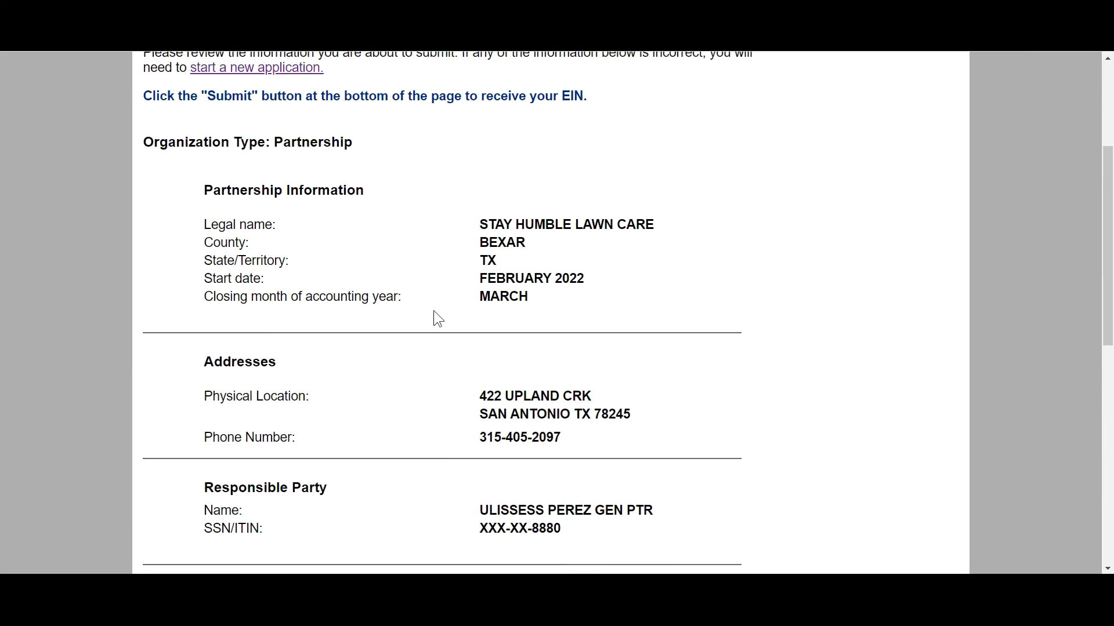
{"action": "scroll", "coordinate": [468, 308], "scroll_direction": "down", "scroll_amount": 2}
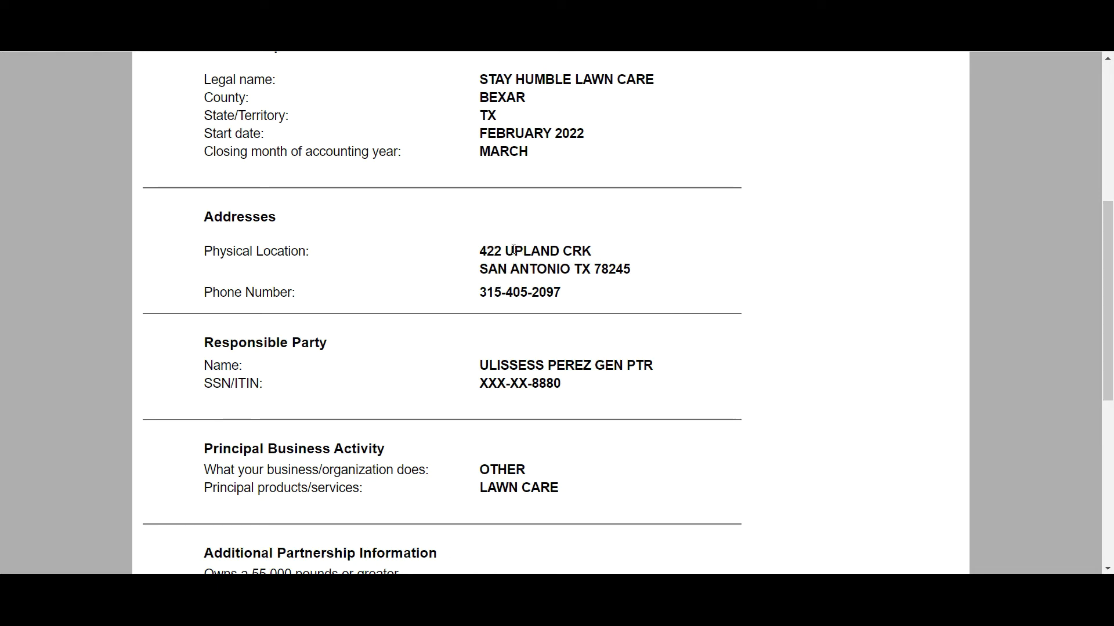
{"action": "scroll", "coordinate": [512, 259], "scroll_direction": "down", "scroll_amount": 1}
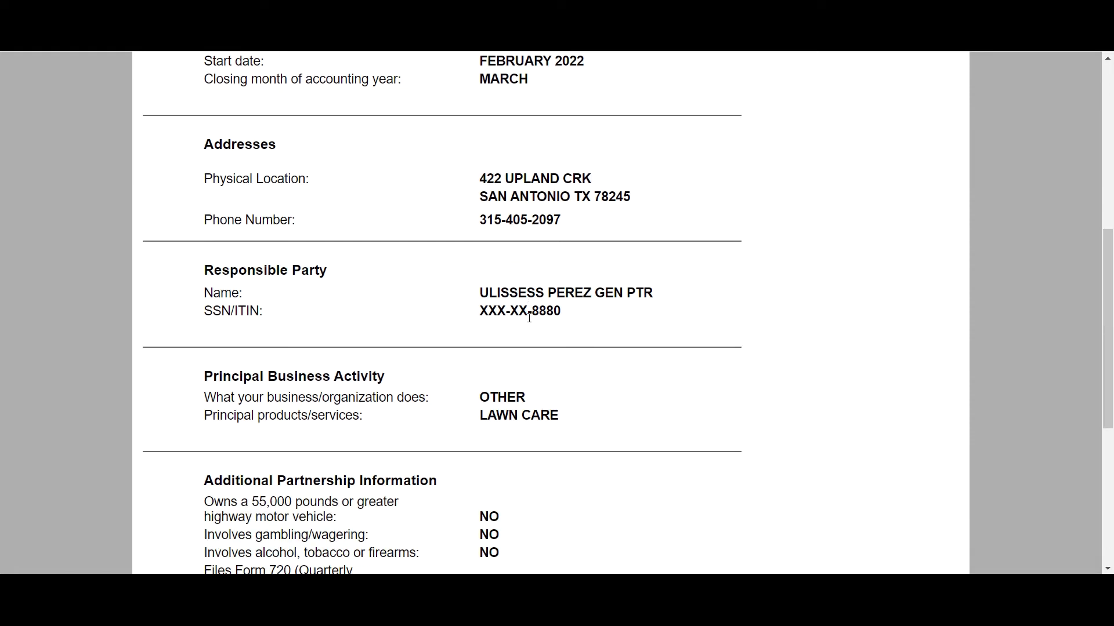
{"action": "scroll", "coordinate": [529, 318], "scroll_direction": "down", "scroll_amount": 1}
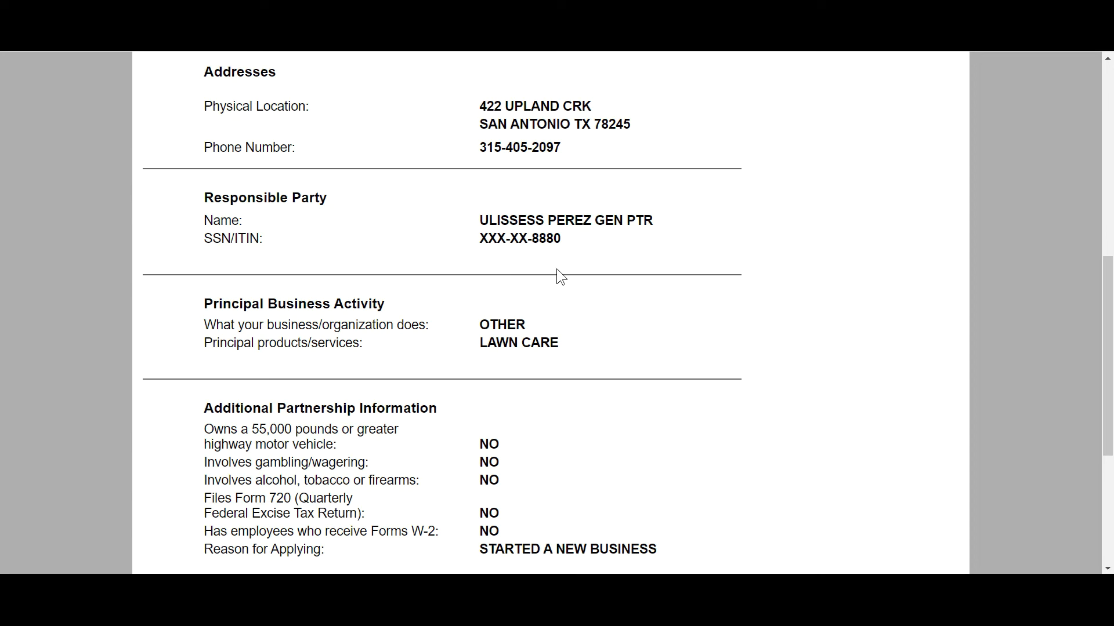
{"action": "scroll", "coordinate": [487, 278], "scroll_direction": "down", "scroll_amount": 1}
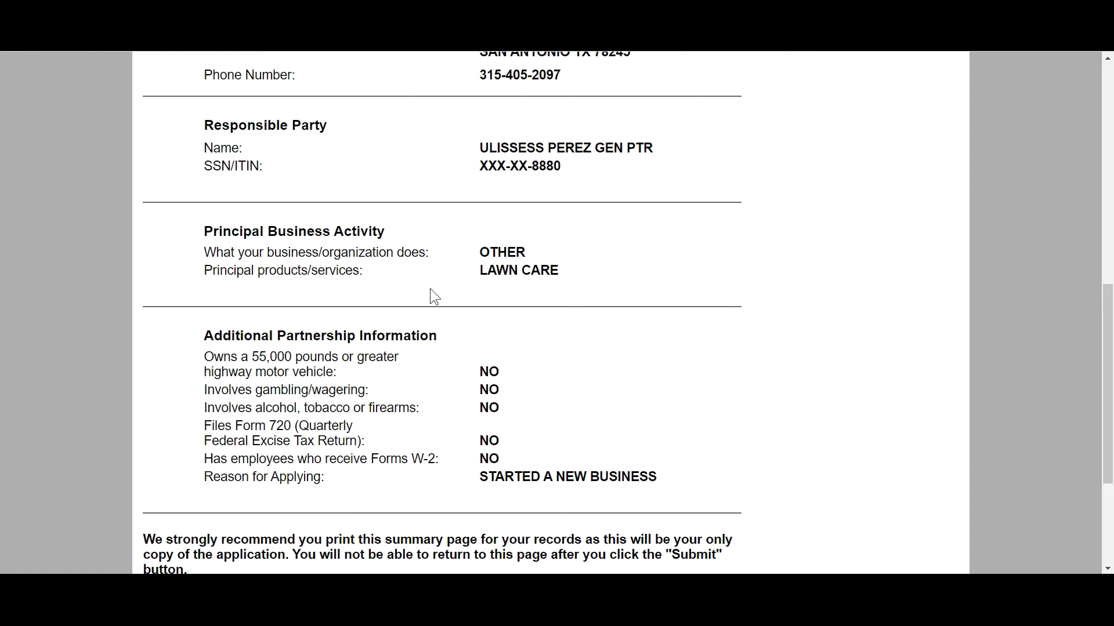
{"action": "scroll", "coordinate": [603, 292], "scroll_direction": "down", "scroll_amount": 1}
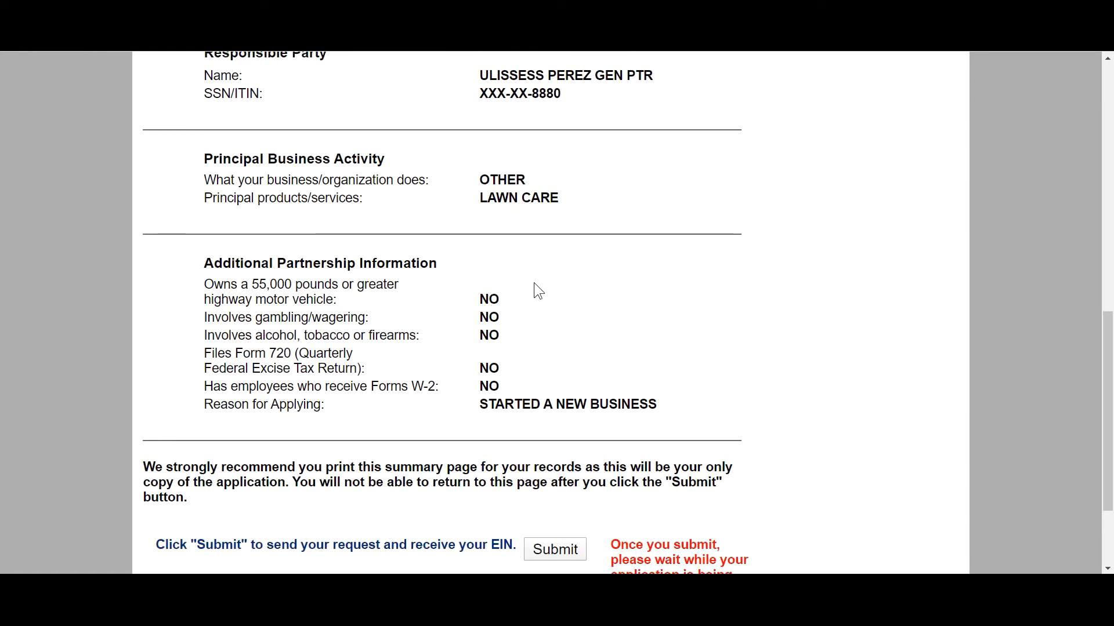
{"action": "scroll", "coordinate": [499, 281], "scroll_direction": "down", "scroll_amount": 1}
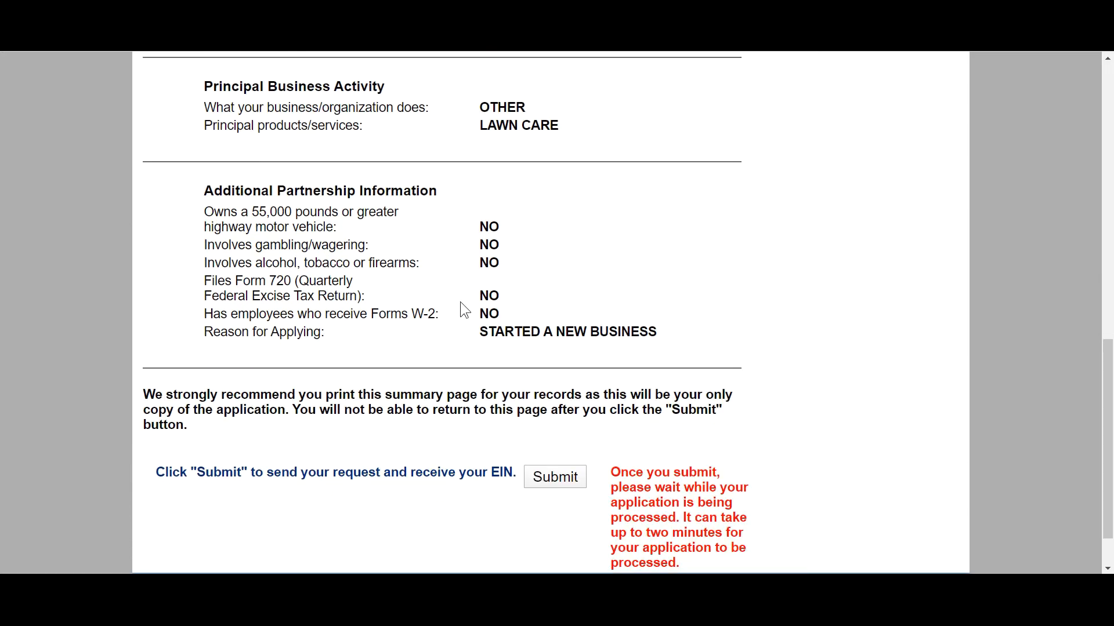
{"action": "scroll", "coordinate": [507, 351], "scroll_direction": "down", "scroll_amount": 1}
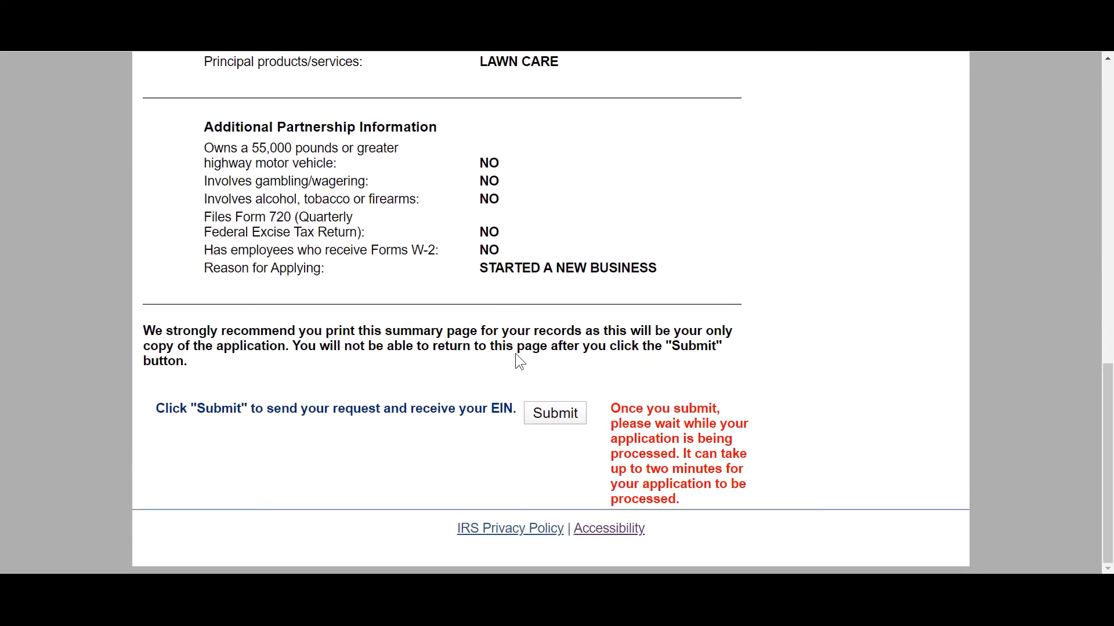
{"action": "left_click", "coordinate": [546, 413]}
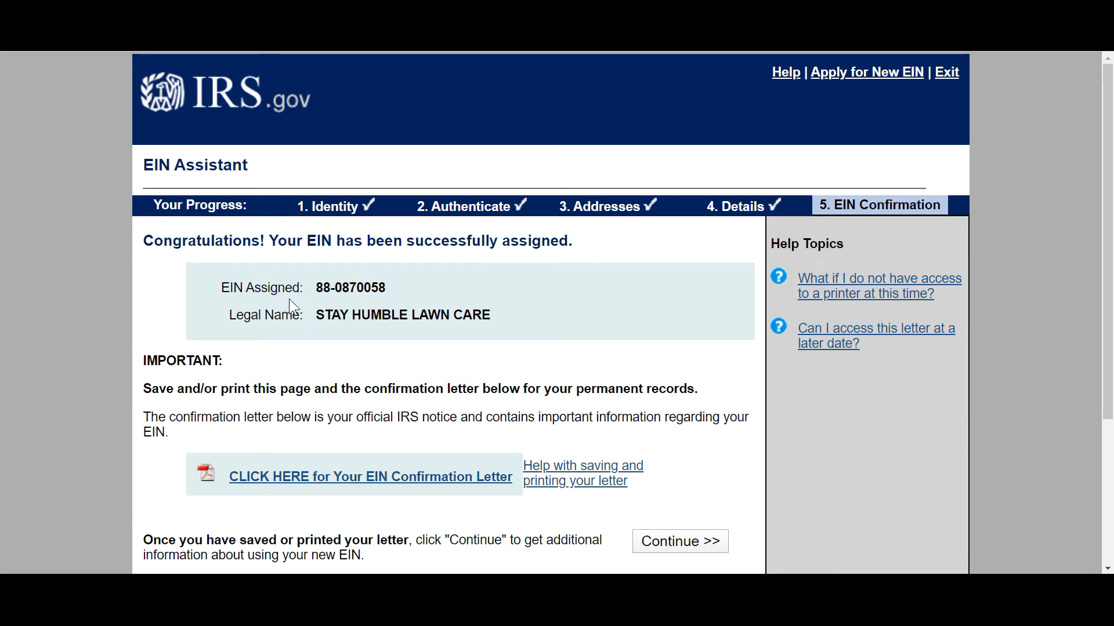
{"action": "scroll", "coordinate": [240, 282], "scroll_direction": "down", "scroll_amount": 1}
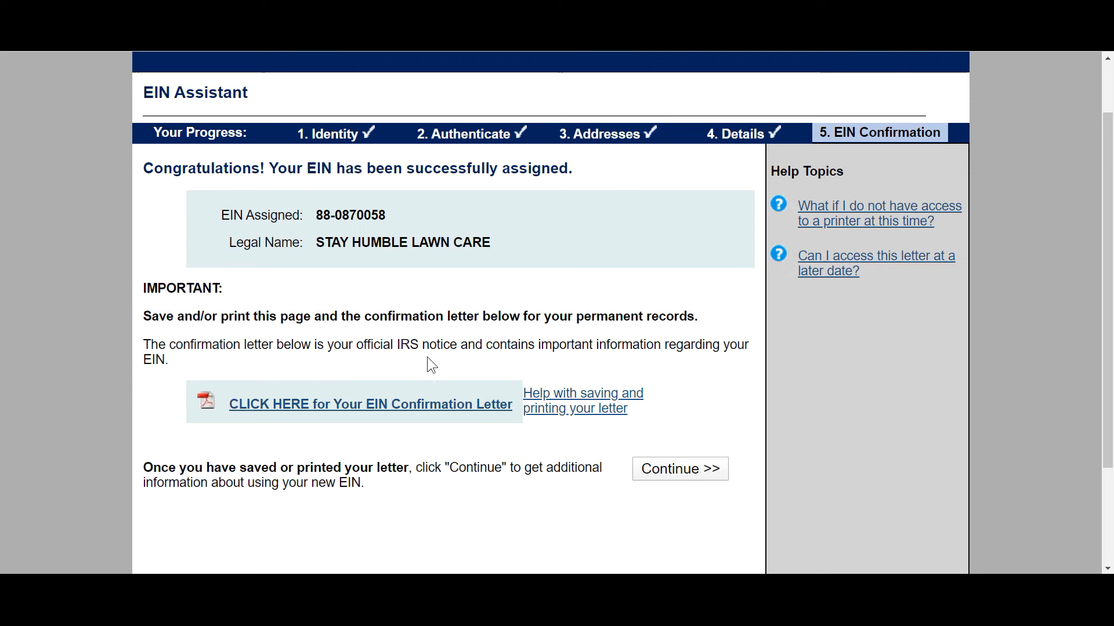
Review the EIN confirmation page, open the EIN confirmation letter, and enlarge its window temporarily to view the notice.
{"action": "scroll", "coordinate": [710, 369], "scroll_direction": "down", "scroll_amount": 1}
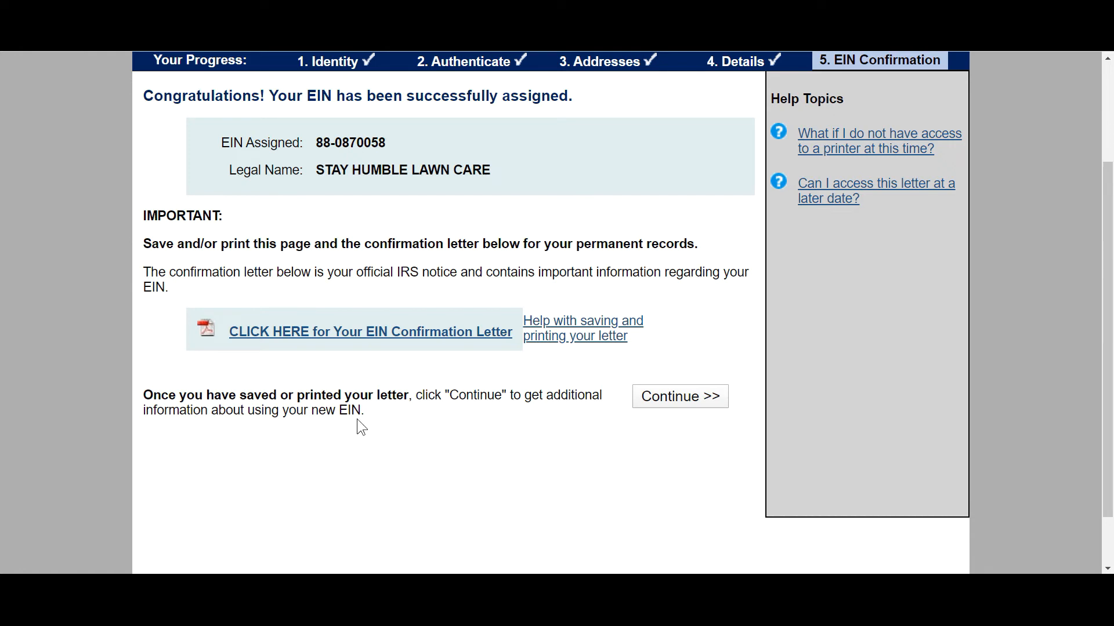
{"action": "scroll", "coordinate": [461, 435], "scroll_direction": "down", "scroll_amount": 1}
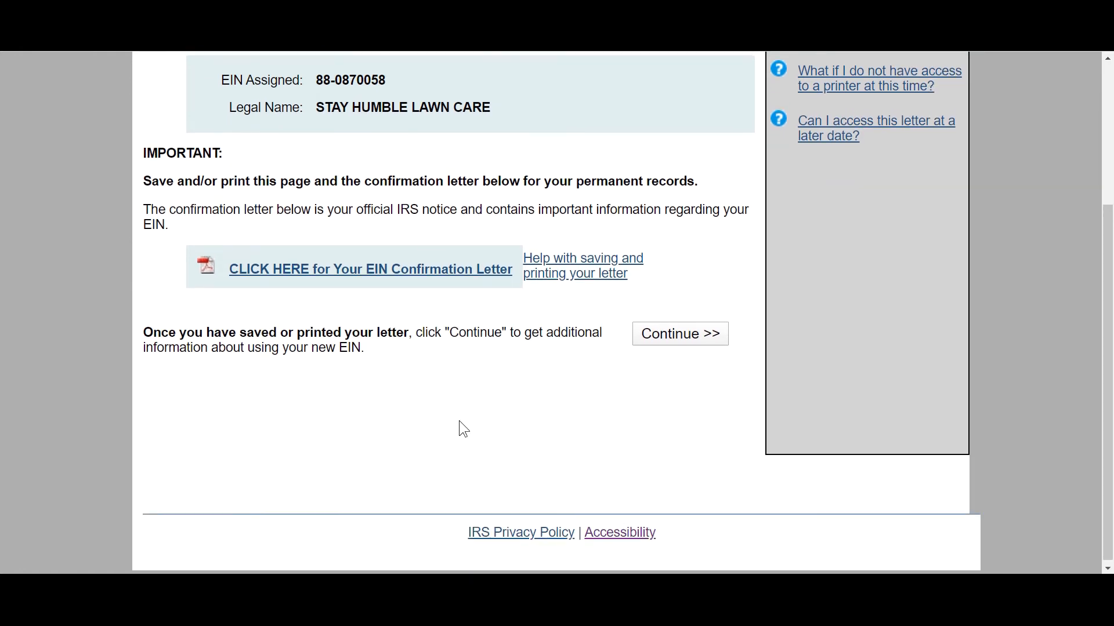
{"action": "scroll", "coordinate": [458, 423], "scroll_direction": "up", "scroll_amount": 3}
{"action": "scroll", "coordinate": [524, 355], "scroll_direction": "down", "scroll_amount": 3}
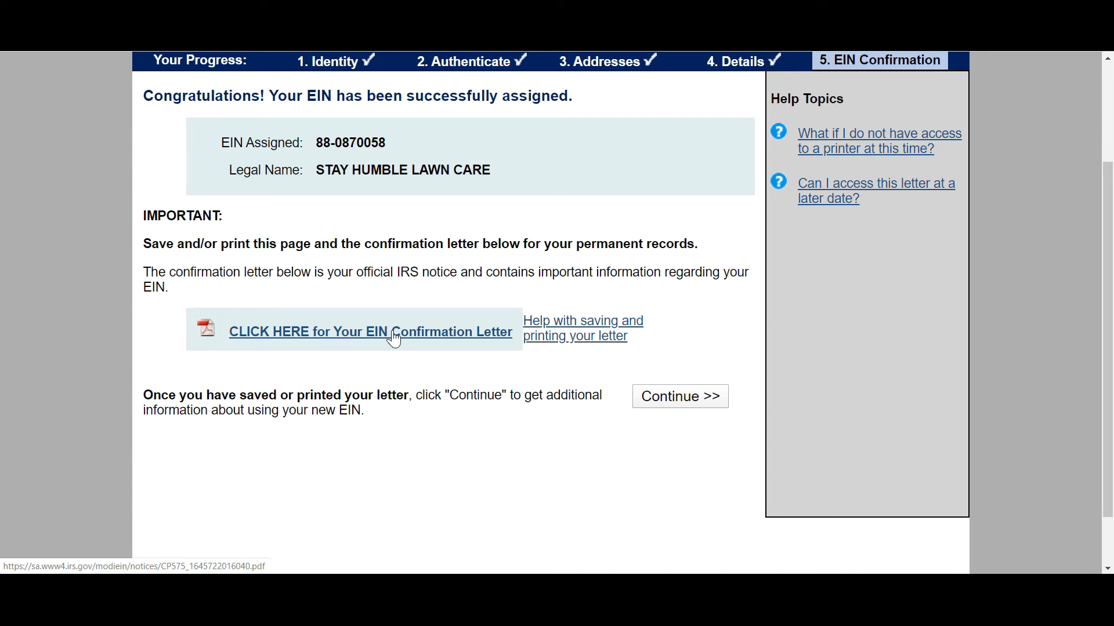
{"action": "left_click", "coordinate": [393, 339]}
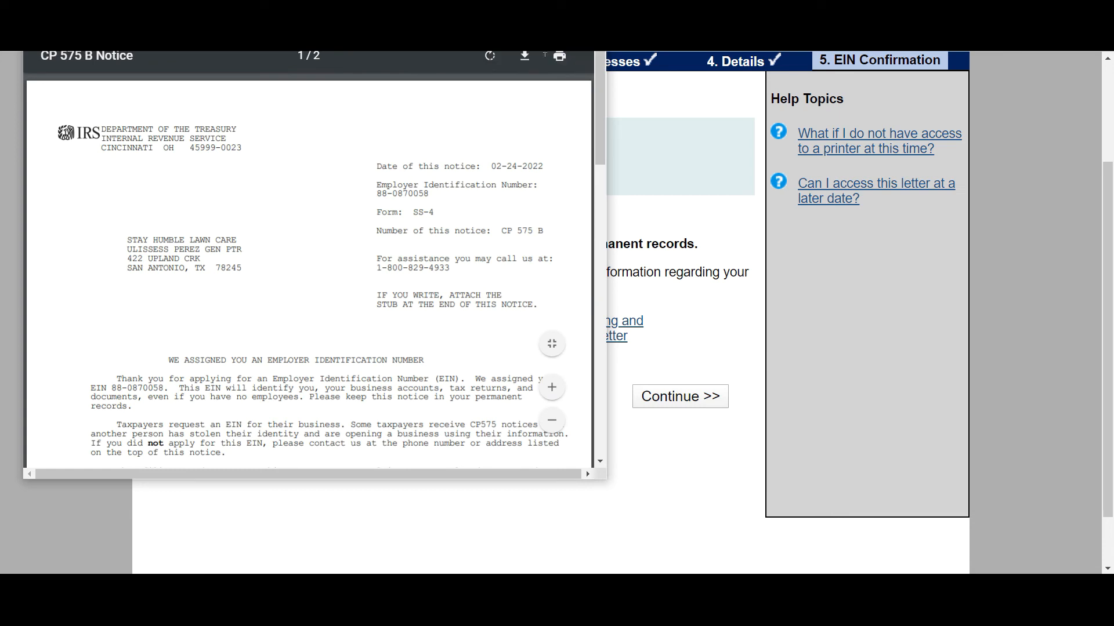
{"action": "key", "text": "super+Up"}
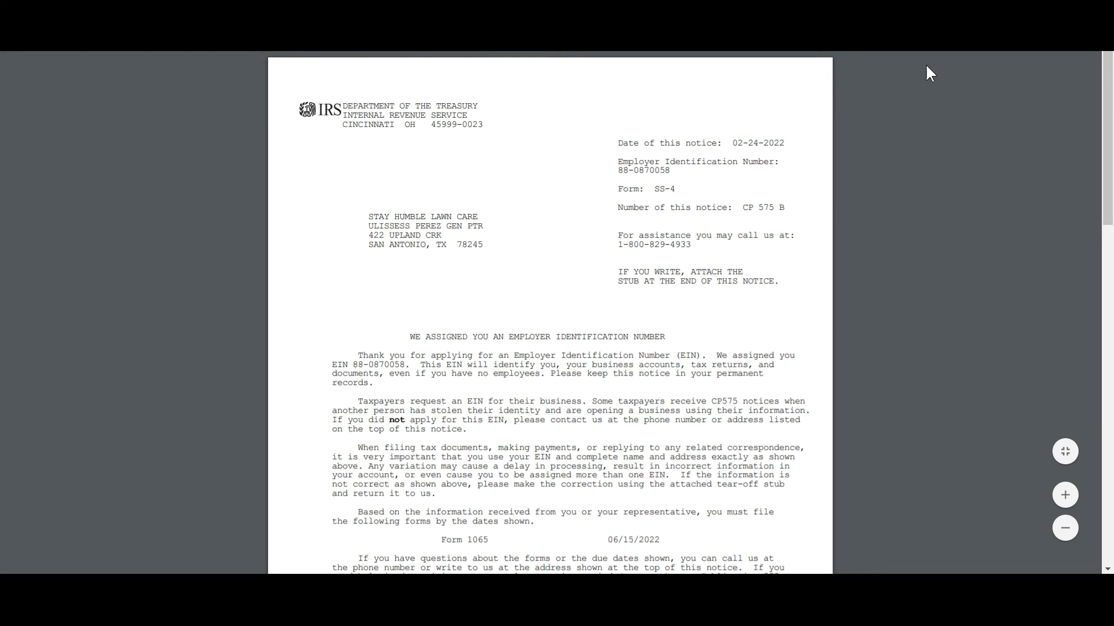
{"action": "key", "text": "Escape"}
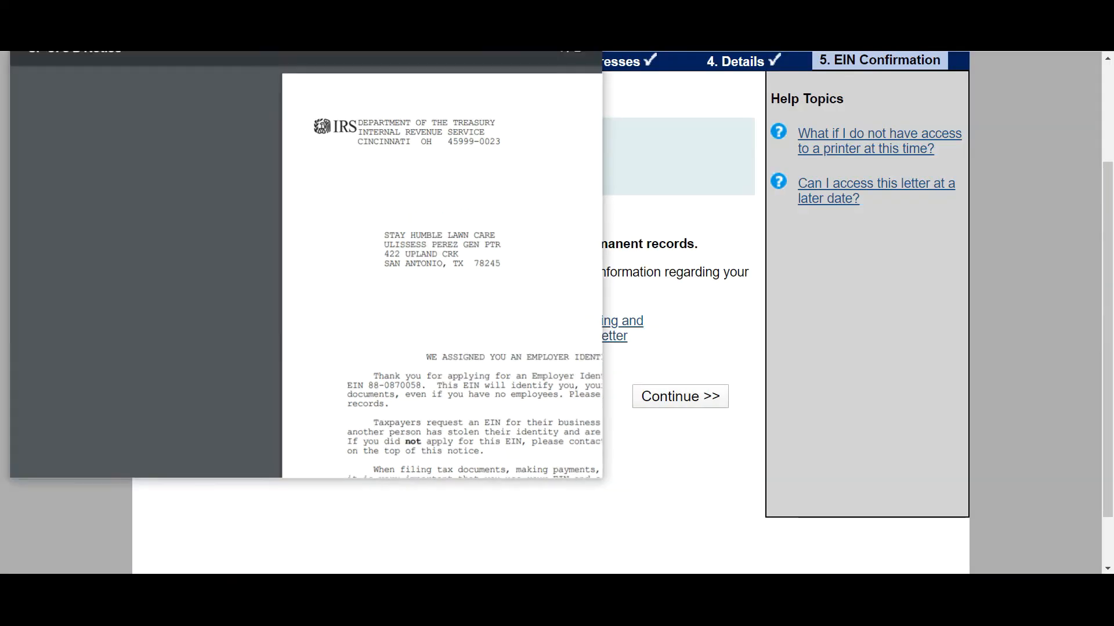
Download the confirmation letter as a PDF into the Desktop folder EIN STAY HUMBLE FEB 24, under its suggested file name.
{"action": "left_click", "coordinate": [525, 58]}
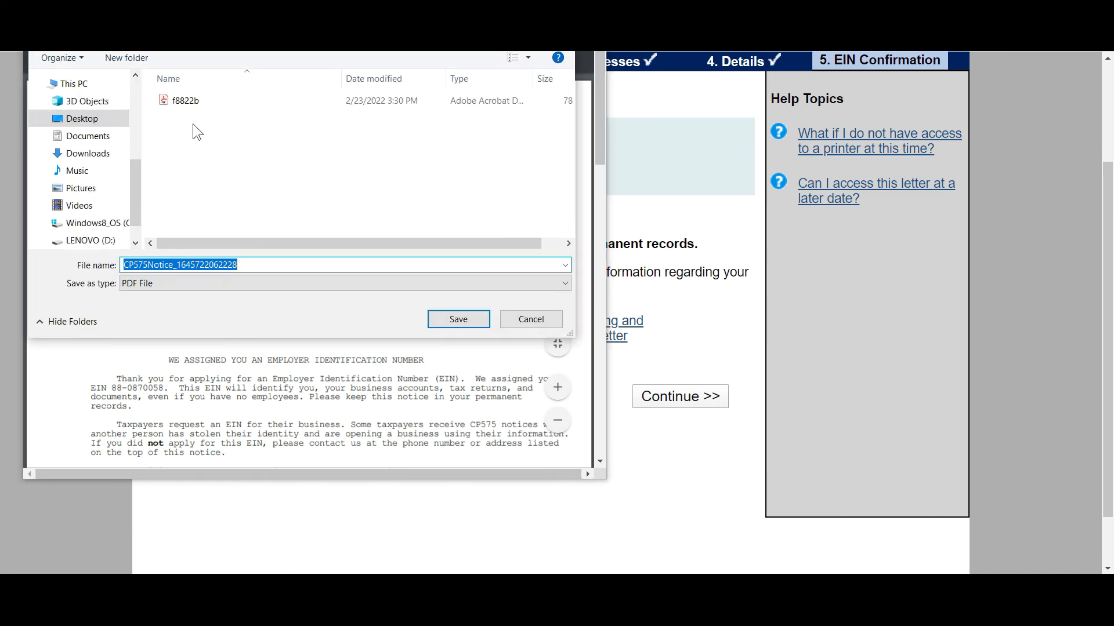
{"action": "left_click", "coordinate": [85, 121]}
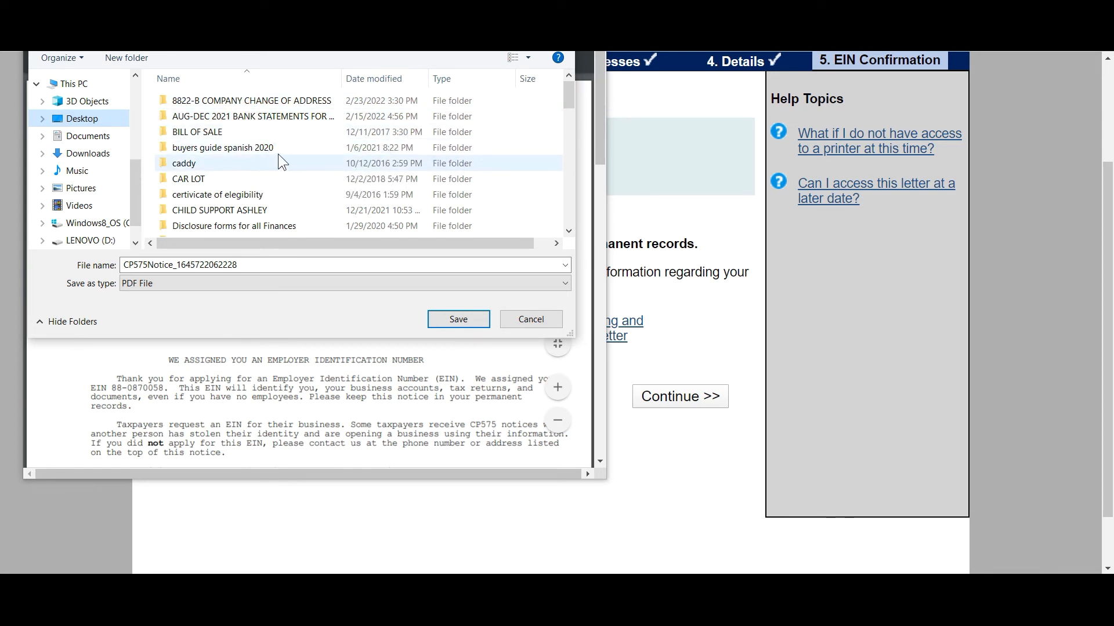
{"action": "scroll", "coordinate": [280, 183], "scroll_direction": "down", "scroll_amount": 1}
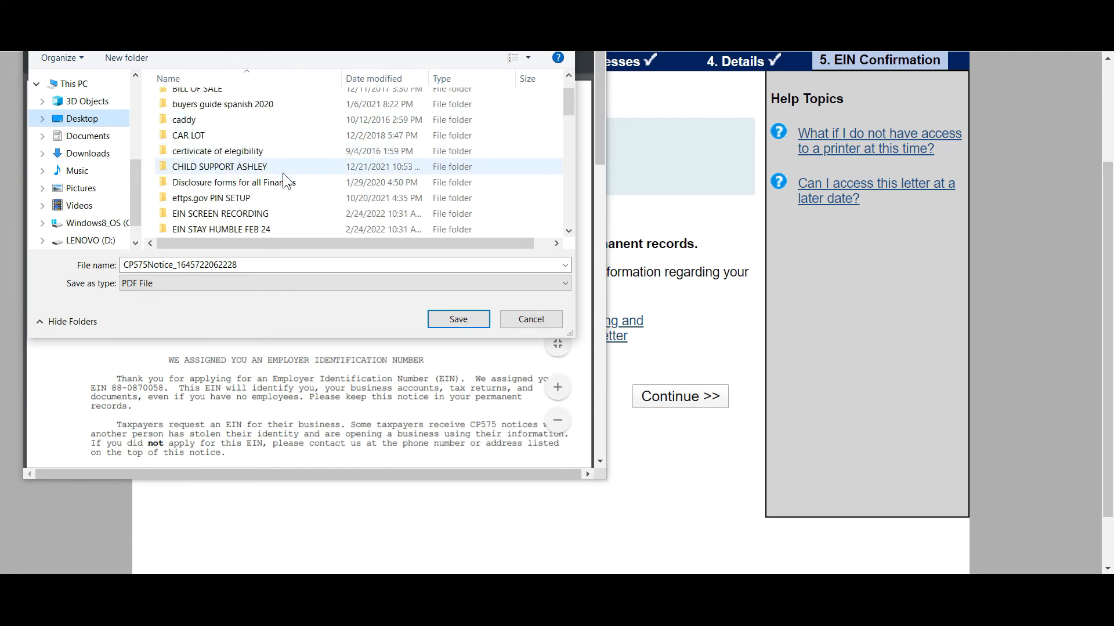
{"action": "scroll", "coordinate": [286, 191], "scroll_direction": "down", "scroll_amount": 1}
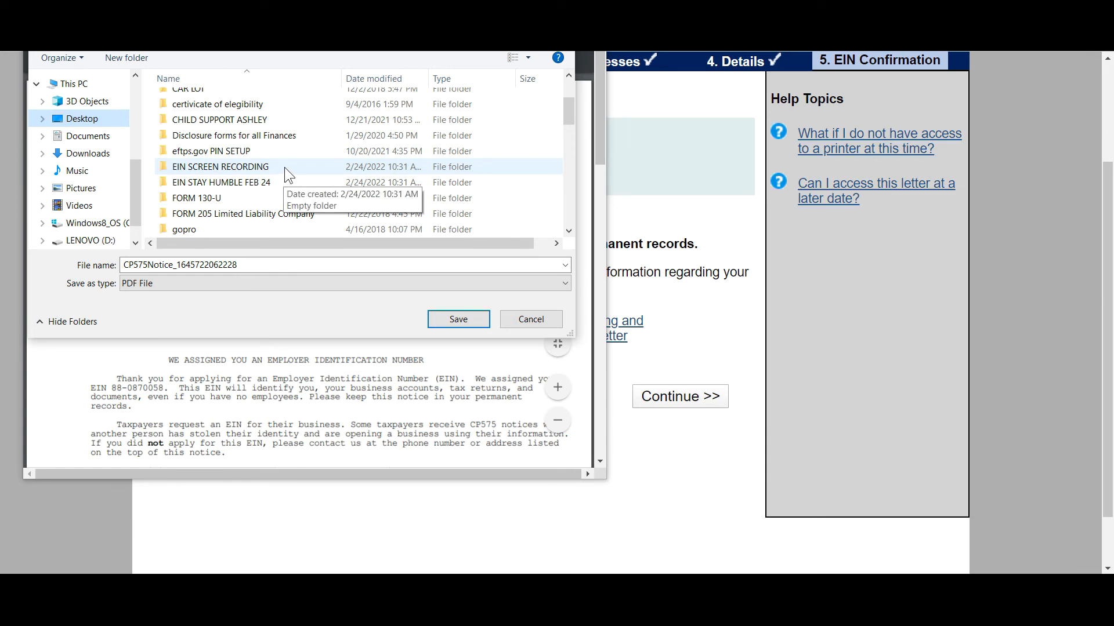
{"action": "left_click", "coordinate": [285, 167]}
{"action": "left_click", "coordinate": [290, 186]}
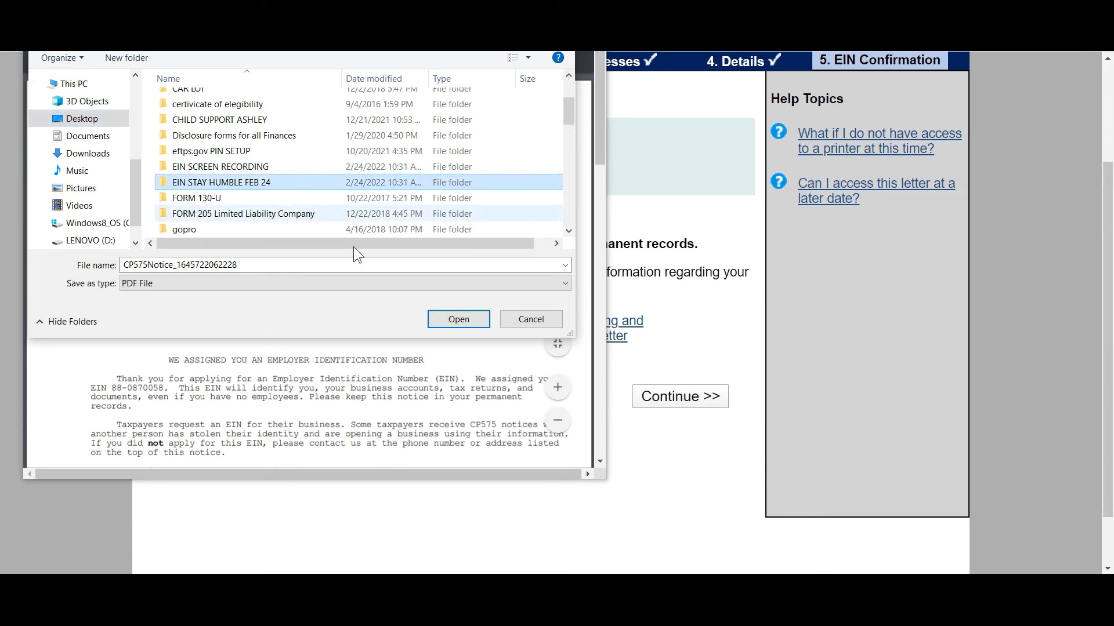
{"action": "left_click", "coordinate": [458, 319]}
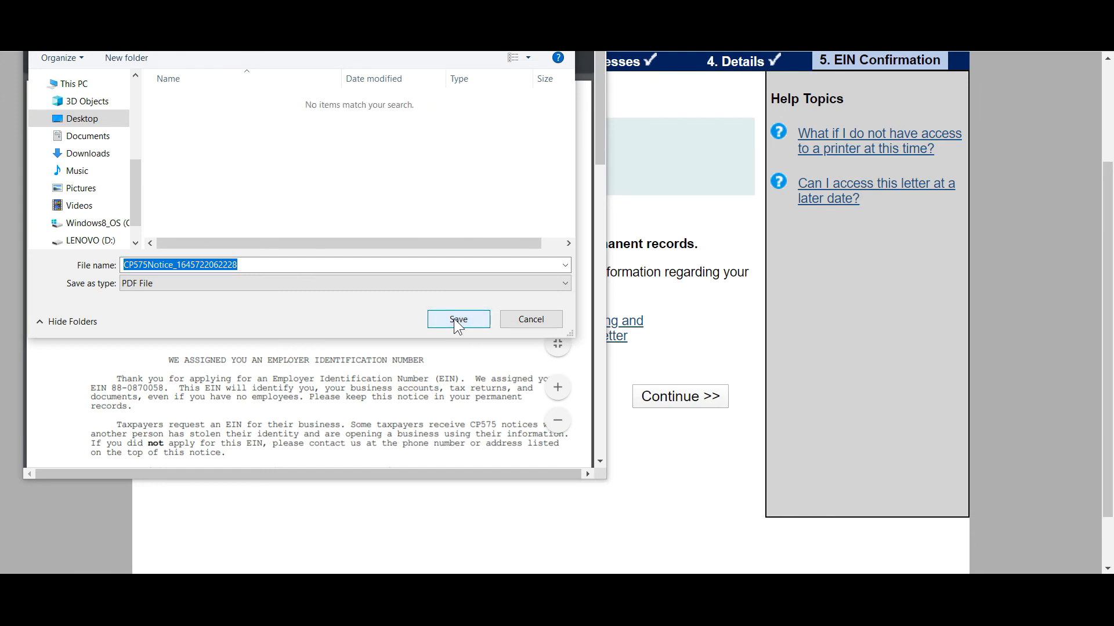
{"action": "left_click", "coordinate": [458, 320]}
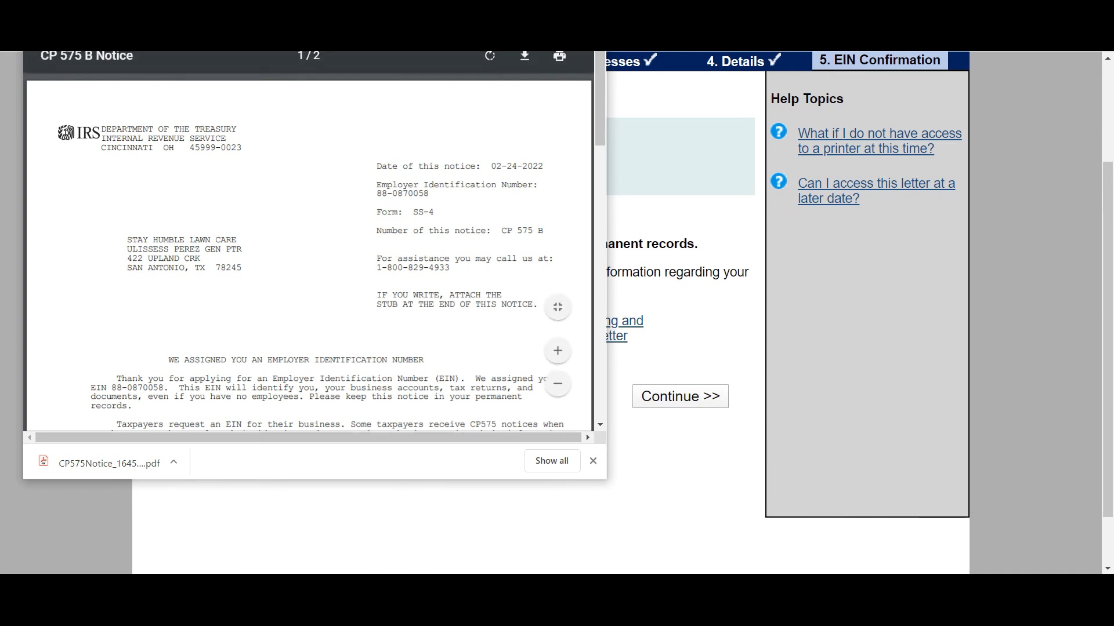
Leave the letter window and open the saved CP575Notice PDF from the EIN STAY HUMBLE FEB 24 folder on the Desktop in File Explorer.
{"action": "left_click", "coordinate": [372, 546]}
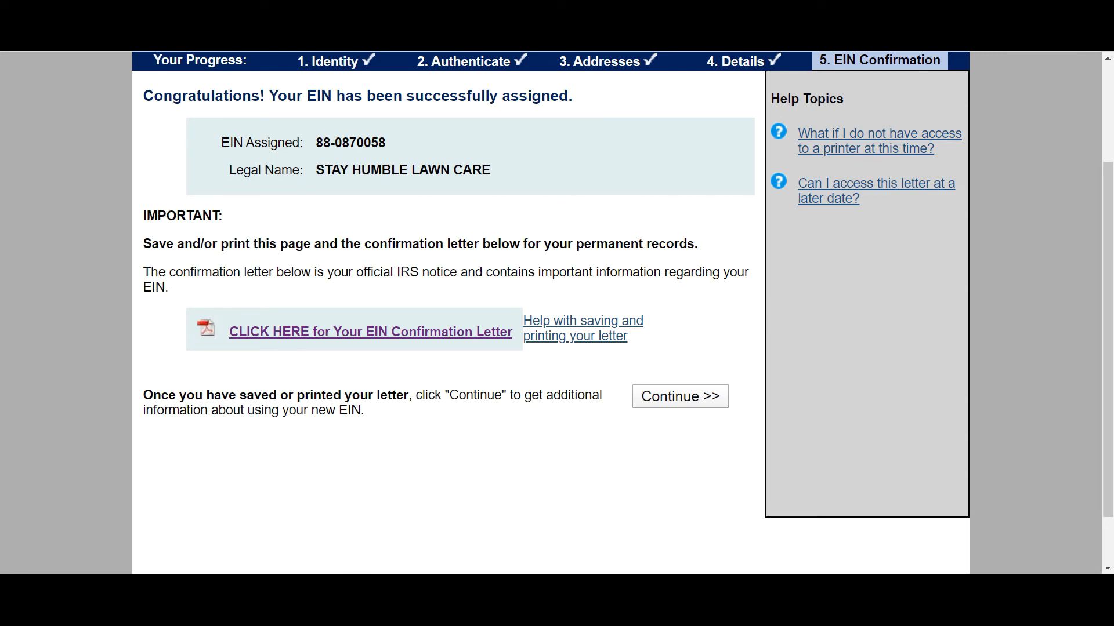
{"action": "key", "text": "super+e"}
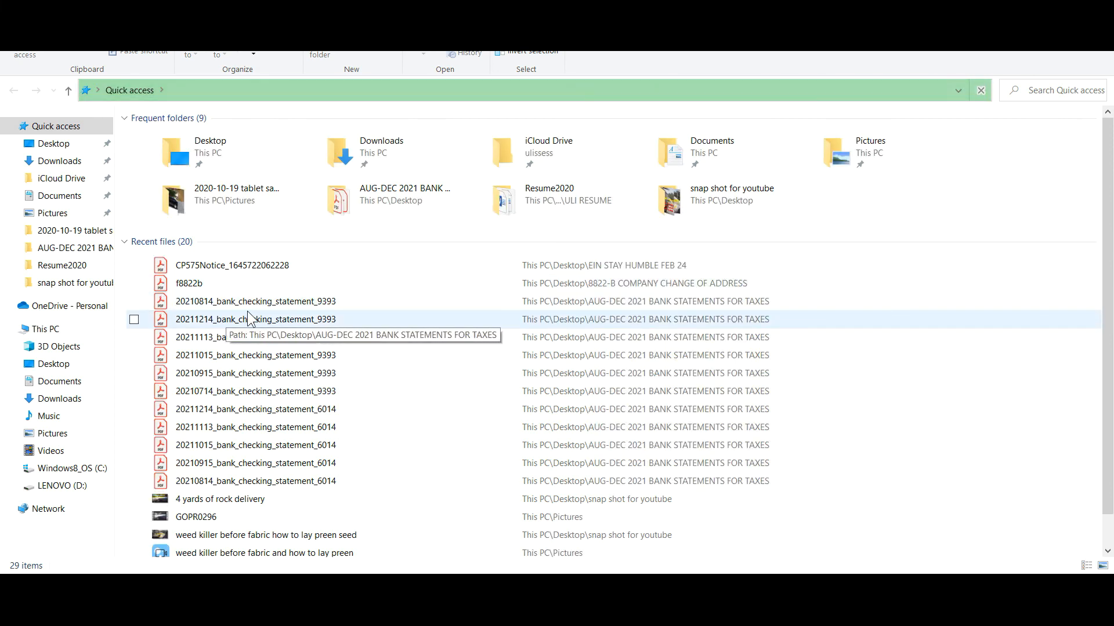
{"action": "left_click", "coordinate": [64, 148]}
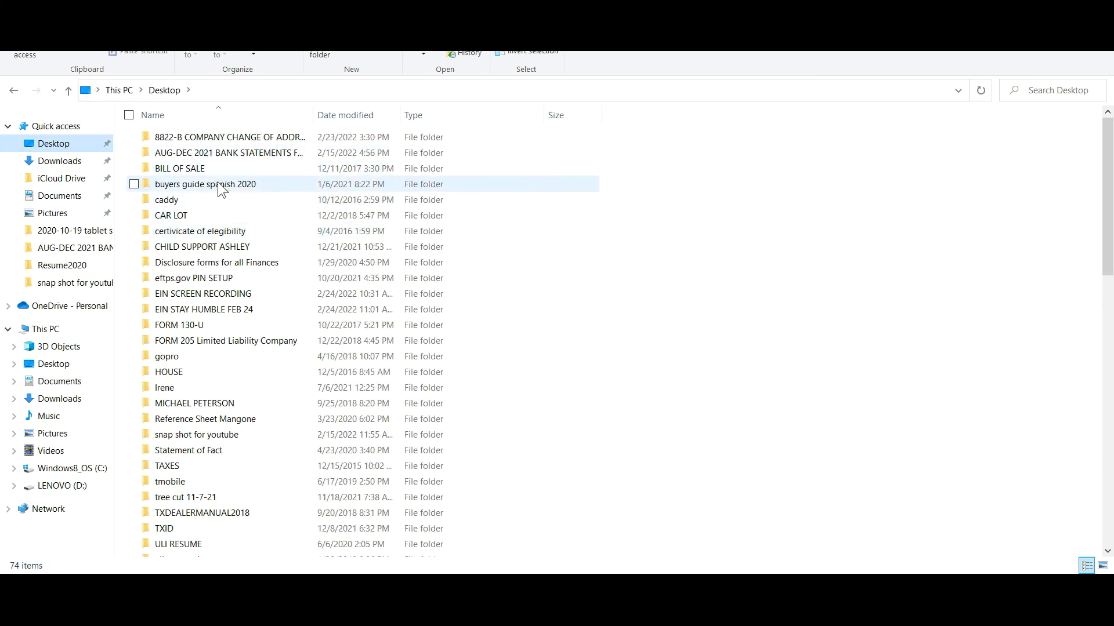
{"action": "left_click", "coordinate": [226, 313]}
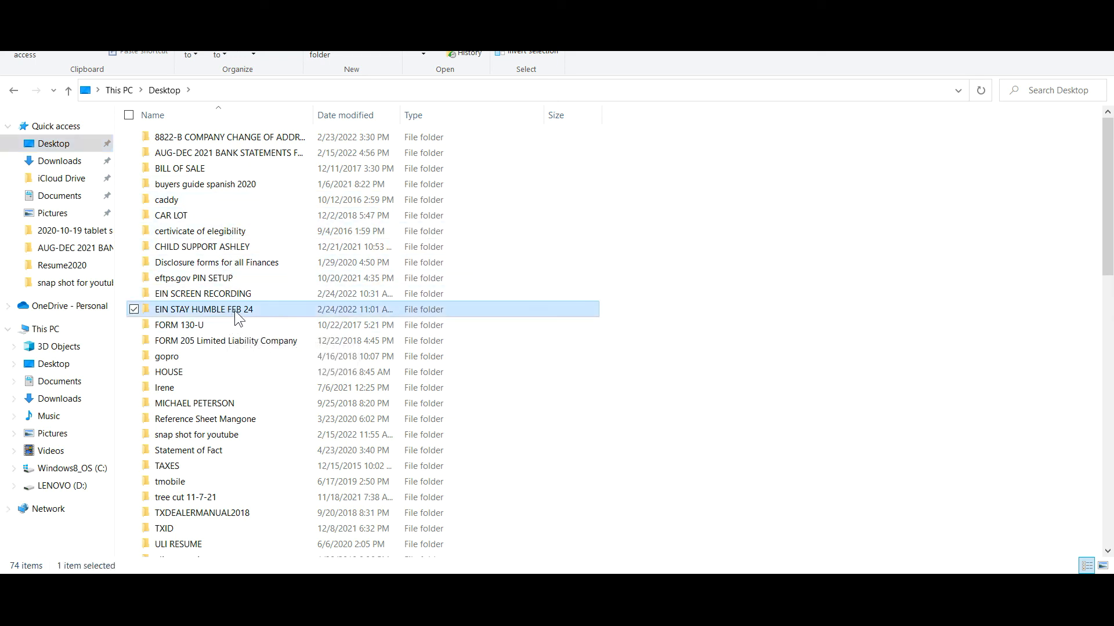
{"action": "double_click", "coordinate": [234, 310]}
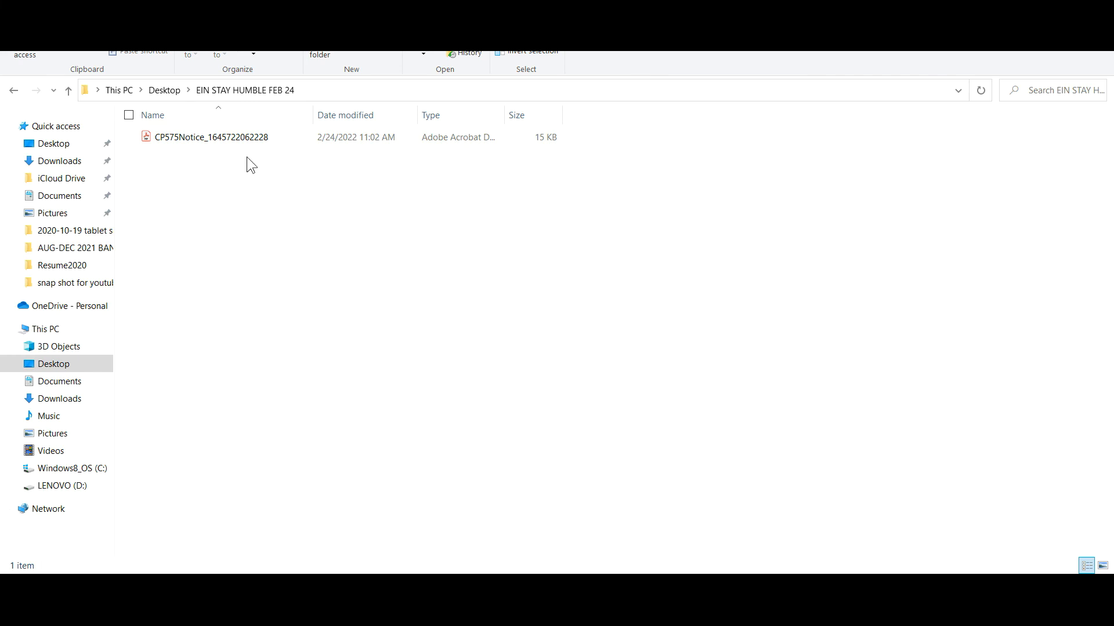
{"action": "left_click", "coordinate": [252, 138]}
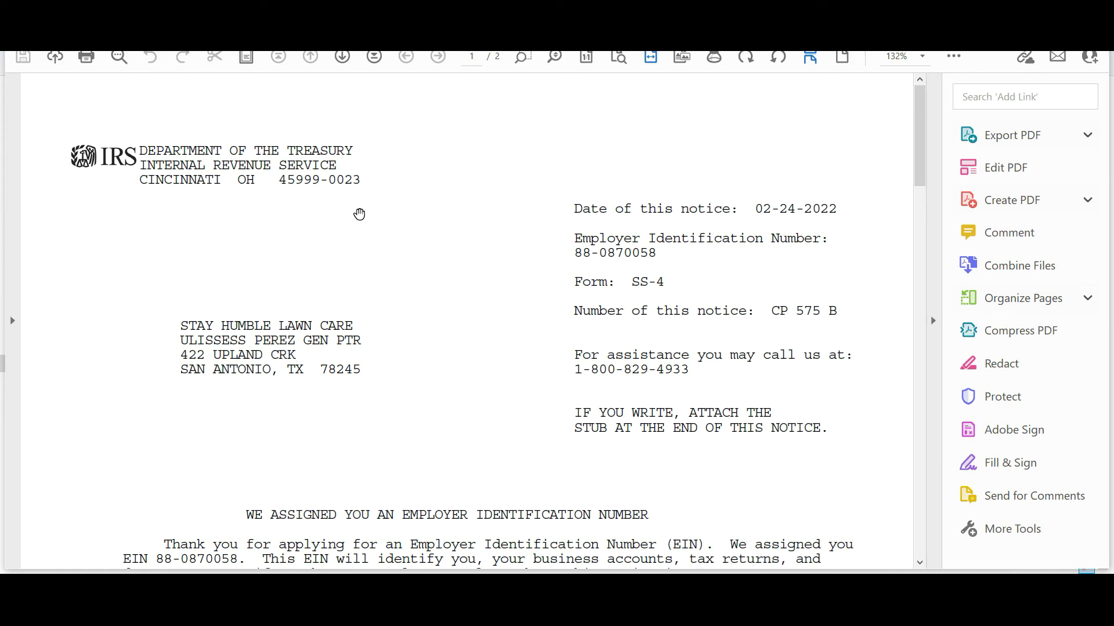
Read through both pages of the saved CP 575 B notice down to the tear-off stub, then return to the EIN Assistant confirmation page.
{"action": "scroll", "coordinate": [616, 293], "scroll_direction": "down", "scroll_amount": 4}
{"action": "scroll", "coordinate": [616, 293], "scroll_direction": "down", "scroll_amount": 20}
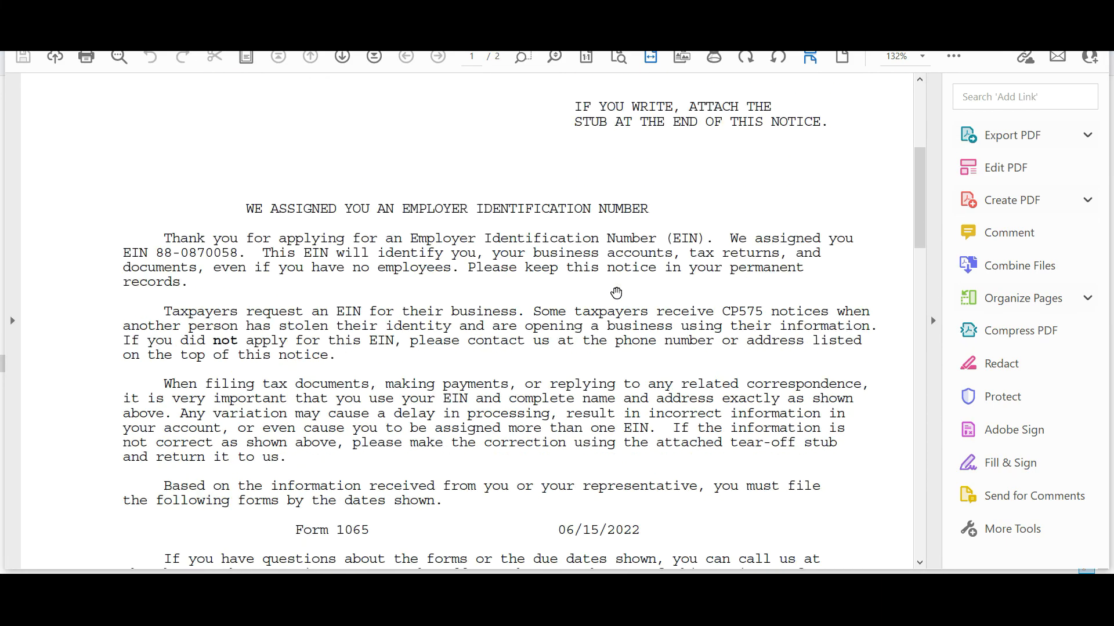
{"action": "scroll", "coordinate": [612, 291], "scroll_direction": "down", "scroll_amount": 20}
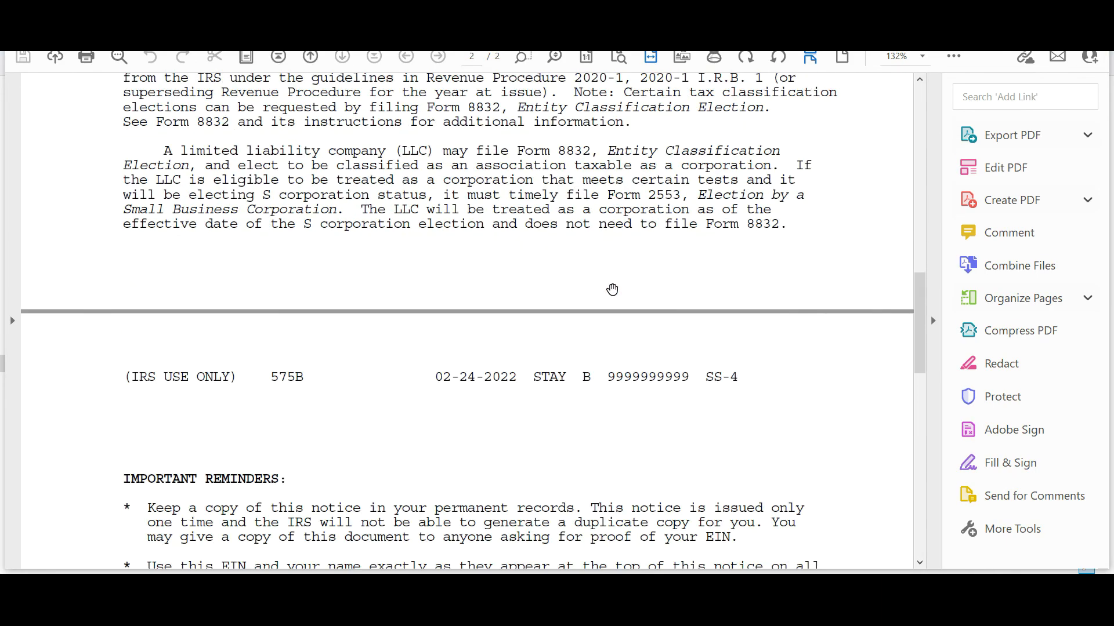
{"action": "scroll", "coordinate": [609, 295], "scroll_direction": "down", "scroll_amount": 8}
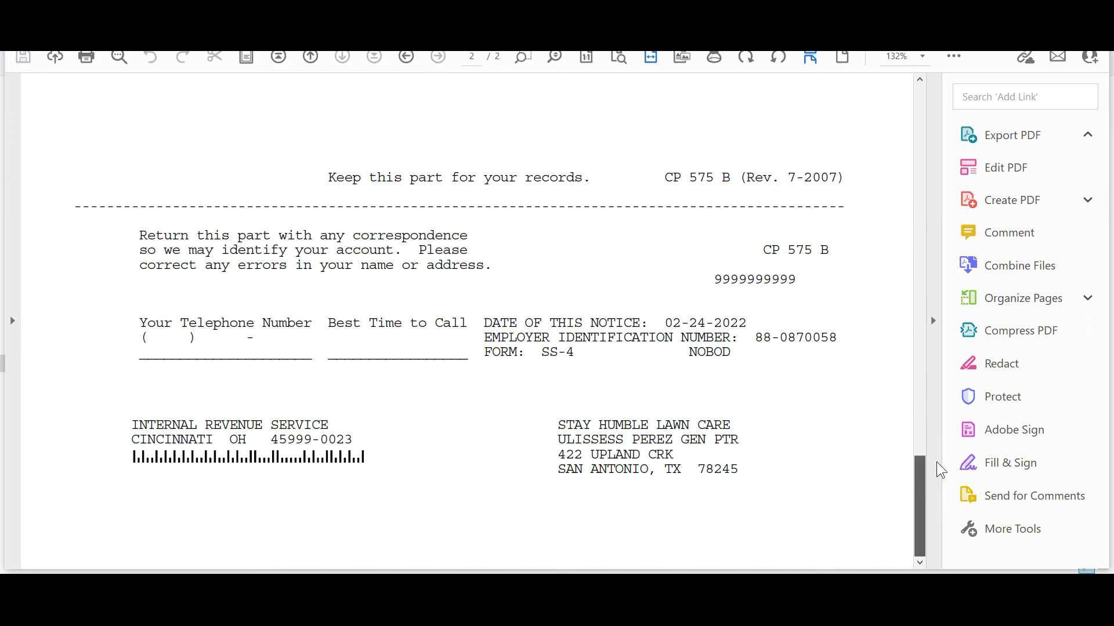
{"action": "scroll", "coordinate": [925, 493], "scroll_direction": "up", "scroll_amount": 15}
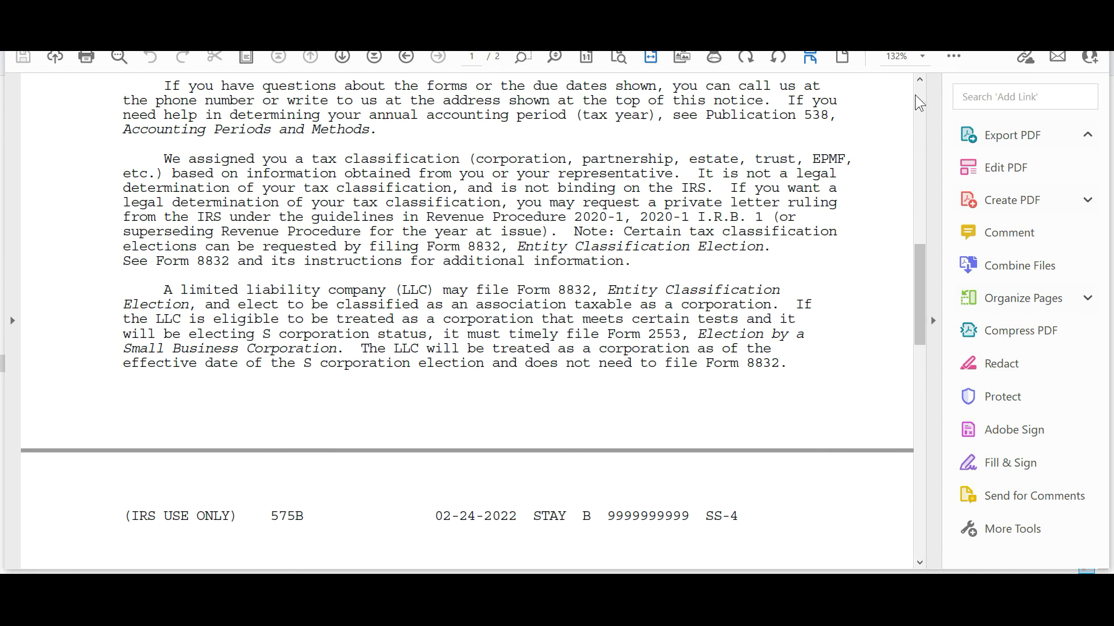
{"action": "scroll", "coordinate": [922, 101], "scroll_direction": "up", "scroll_amount": 10}
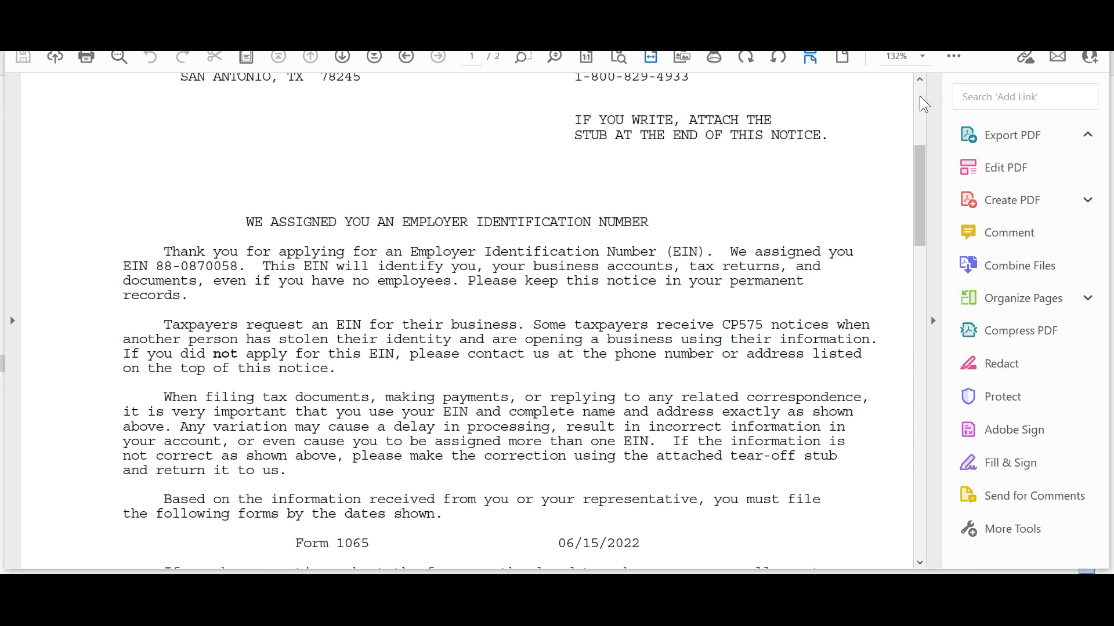
{"action": "scroll", "coordinate": [928, 145], "scroll_direction": "up", "scroll_amount": 5}
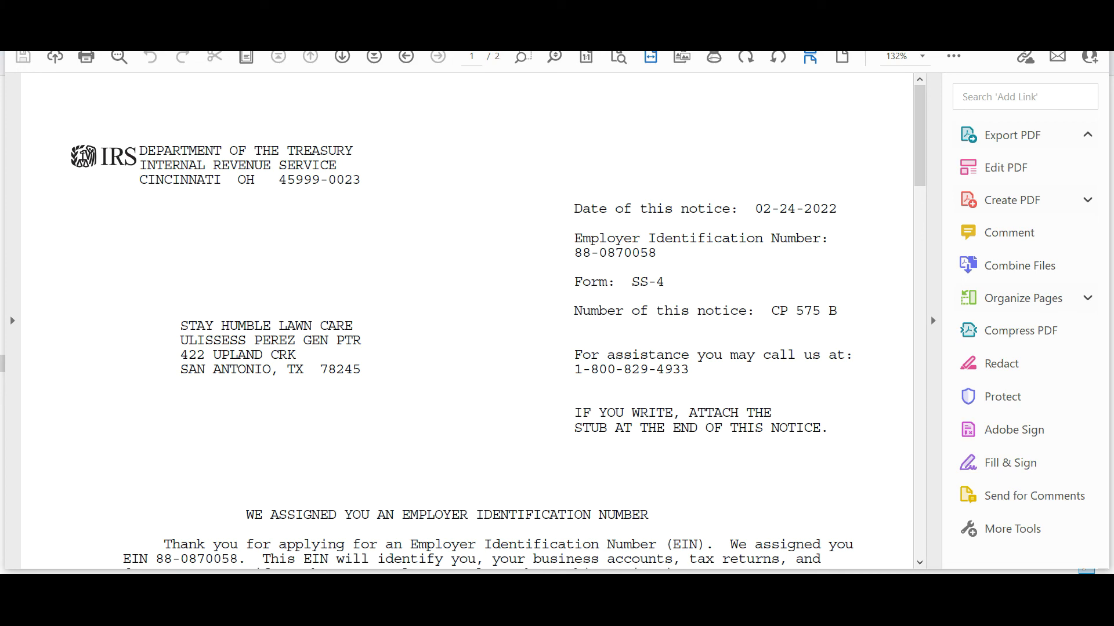
{"action": "key", "text": "alt+Tab"}
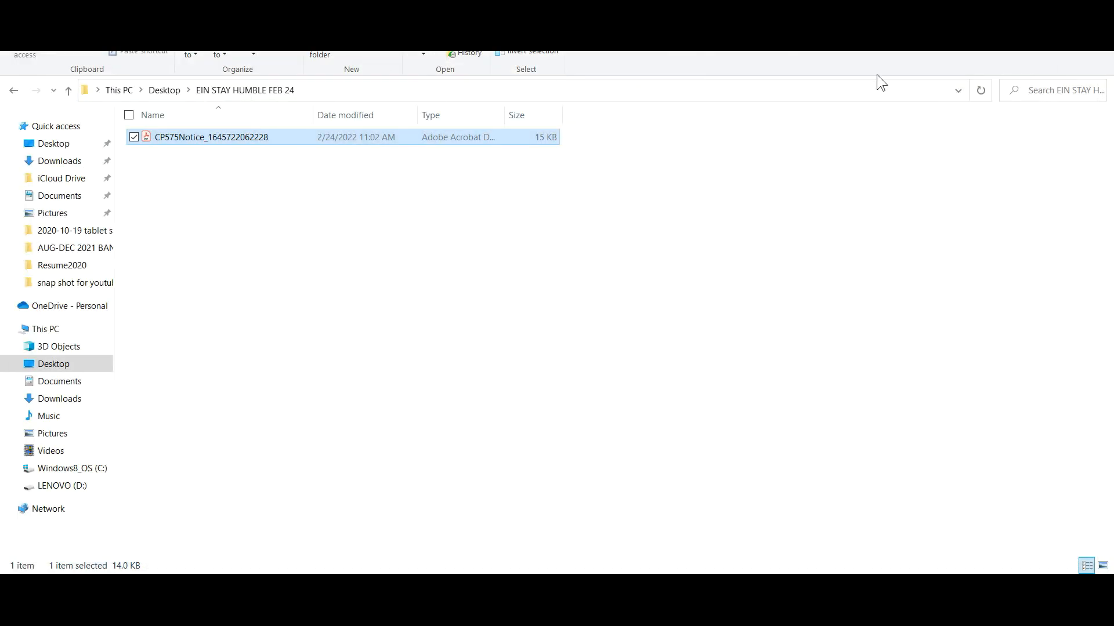
{"action": "key", "text": "alt+Tab"}
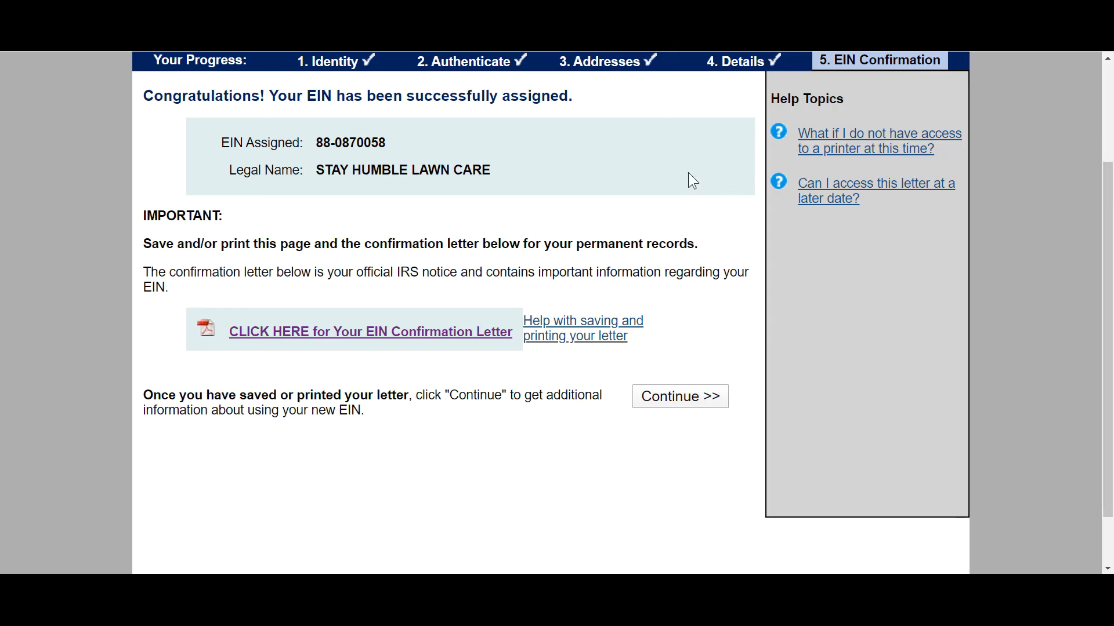
Continue to the additional EIN information, read when the EIN can be used, the next steps and corrections, and finish the EIN Assistant session.
{"action": "left_click", "coordinate": [665, 399]}
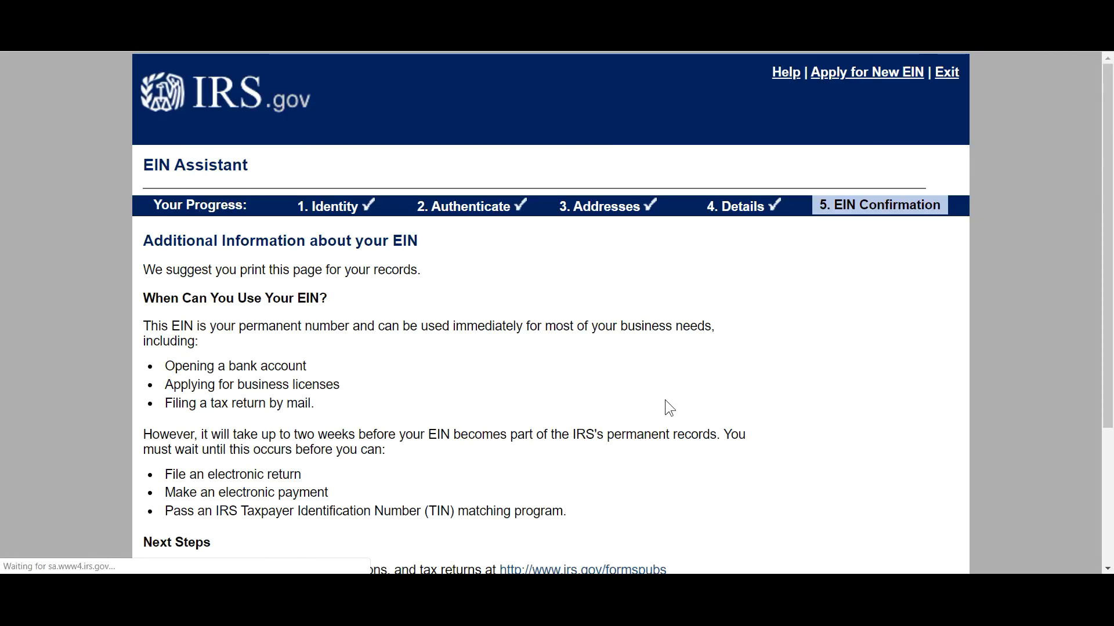
{"action": "scroll", "coordinate": [404, 372], "scroll_direction": "down", "scroll_amount": 1}
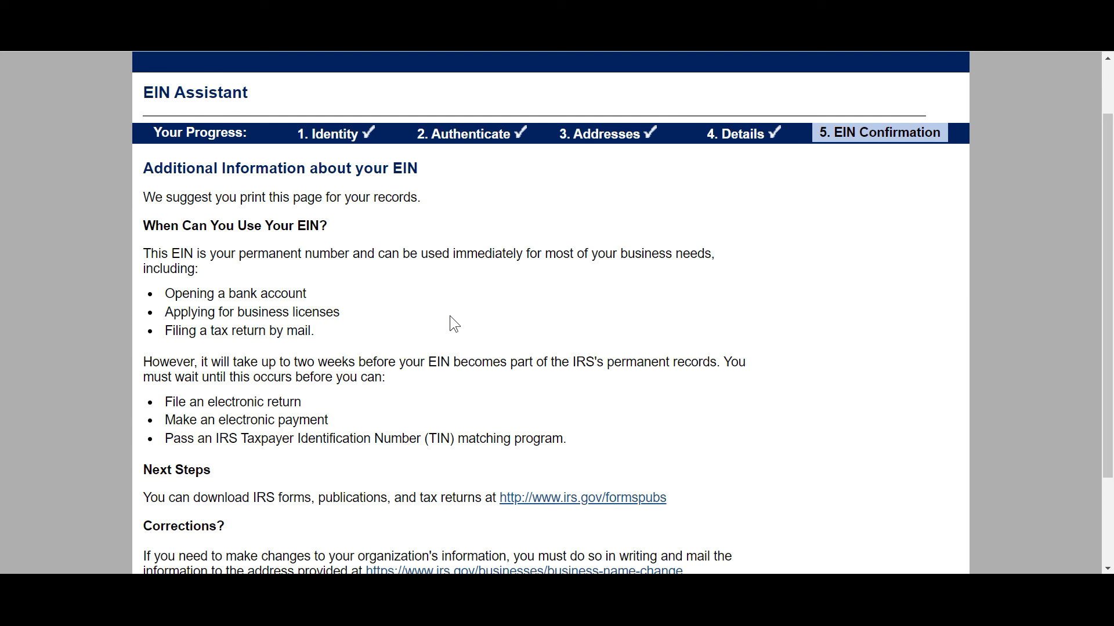
{"action": "scroll", "coordinate": [475, 317], "scroll_direction": "down", "scroll_amount": 1}
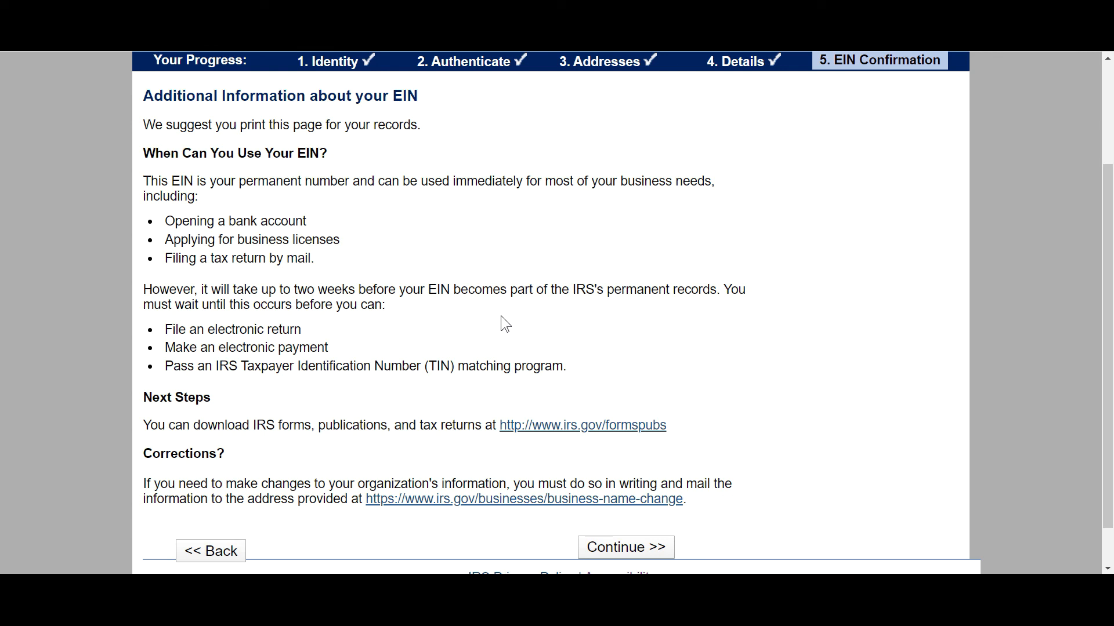
{"action": "scroll", "coordinate": [503, 323], "scroll_direction": "down", "scroll_amount": 1}
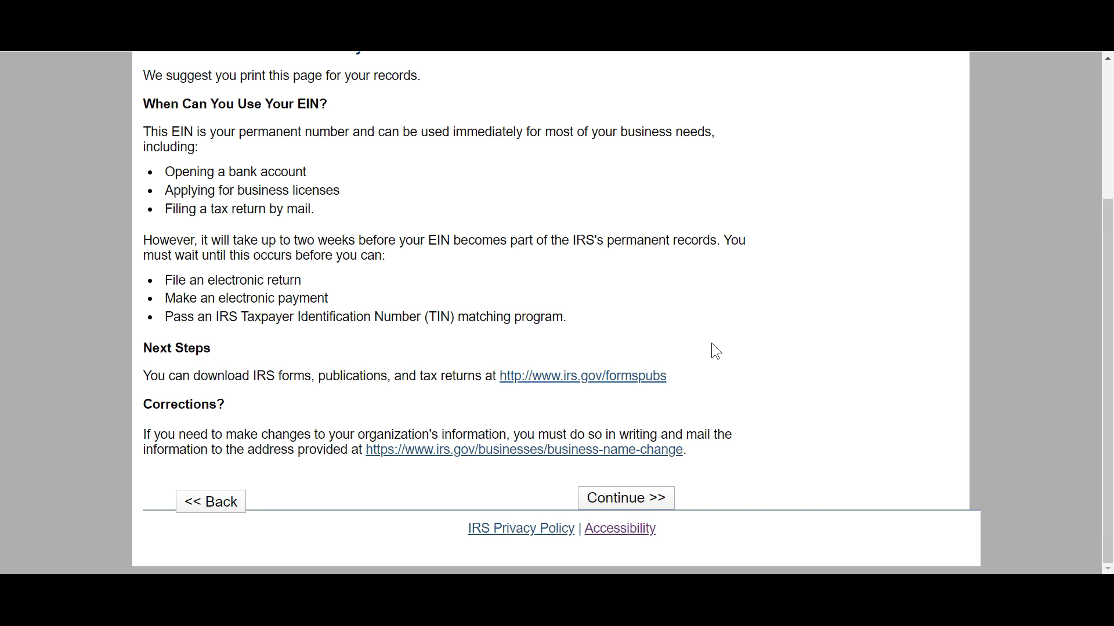
{"action": "scroll", "coordinate": [709, 352], "scroll_direction": "up", "scroll_amount": 3}
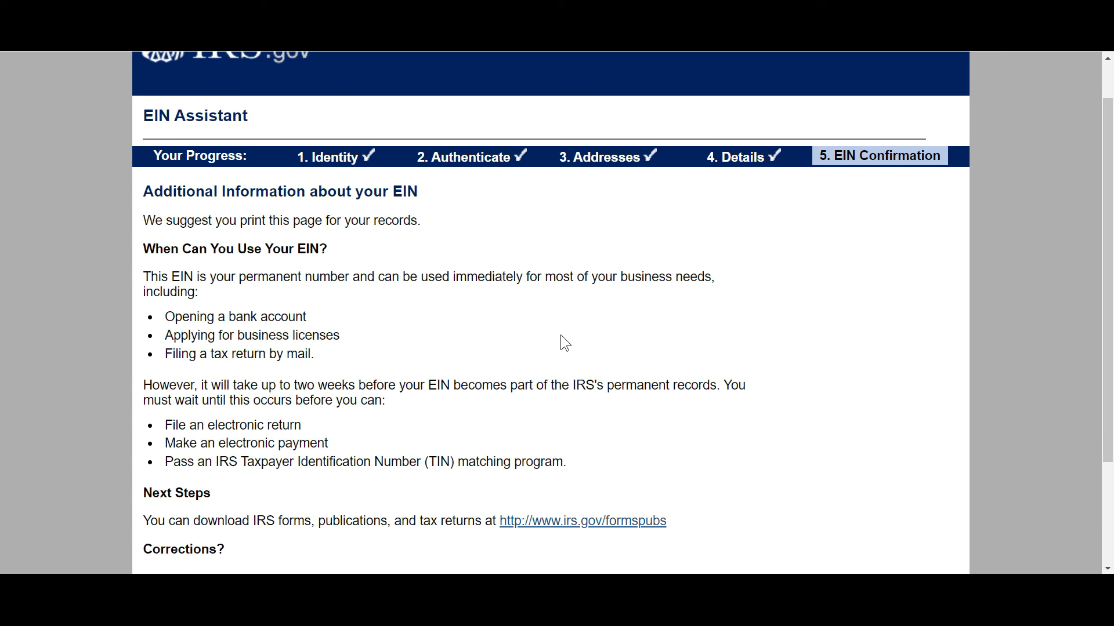
{"action": "scroll", "coordinate": [565, 344], "scroll_direction": "down", "scroll_amount": 1}
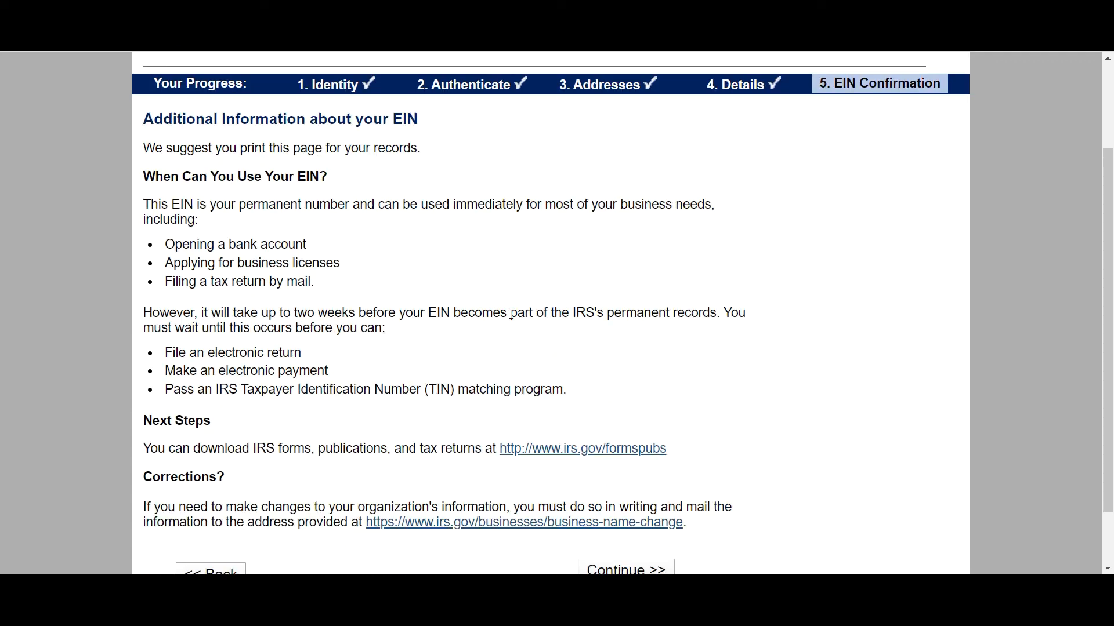
{"action": "scroll", "coordinate": [512, 315], "scroll_direction": "down", "scroll_amount": 1}
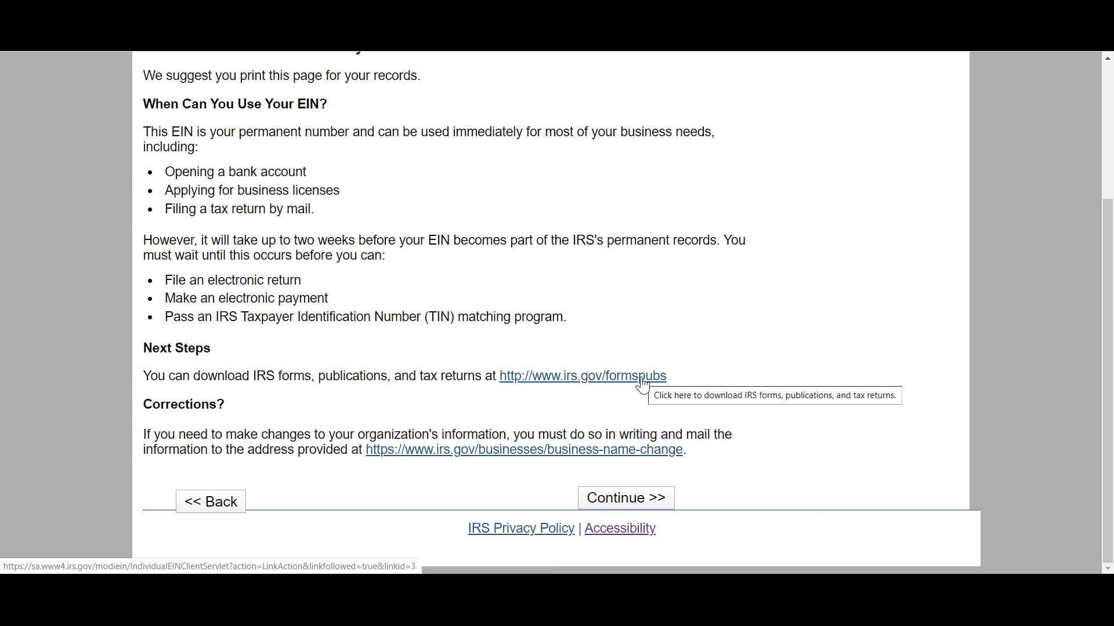
{"action": "left_click", "coordinate": [621, 499]}
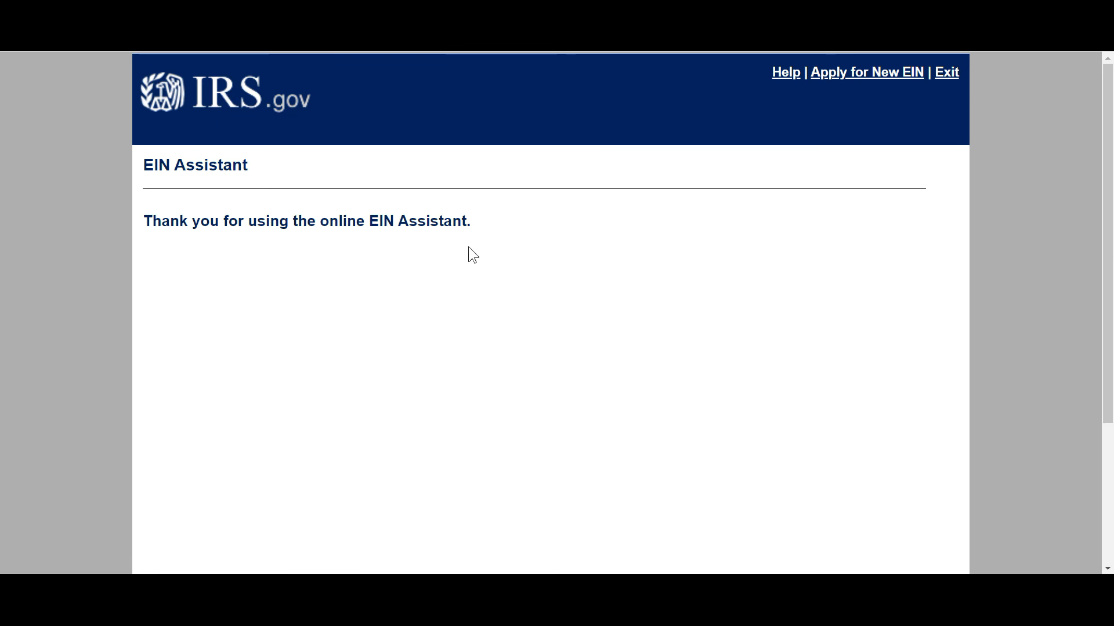